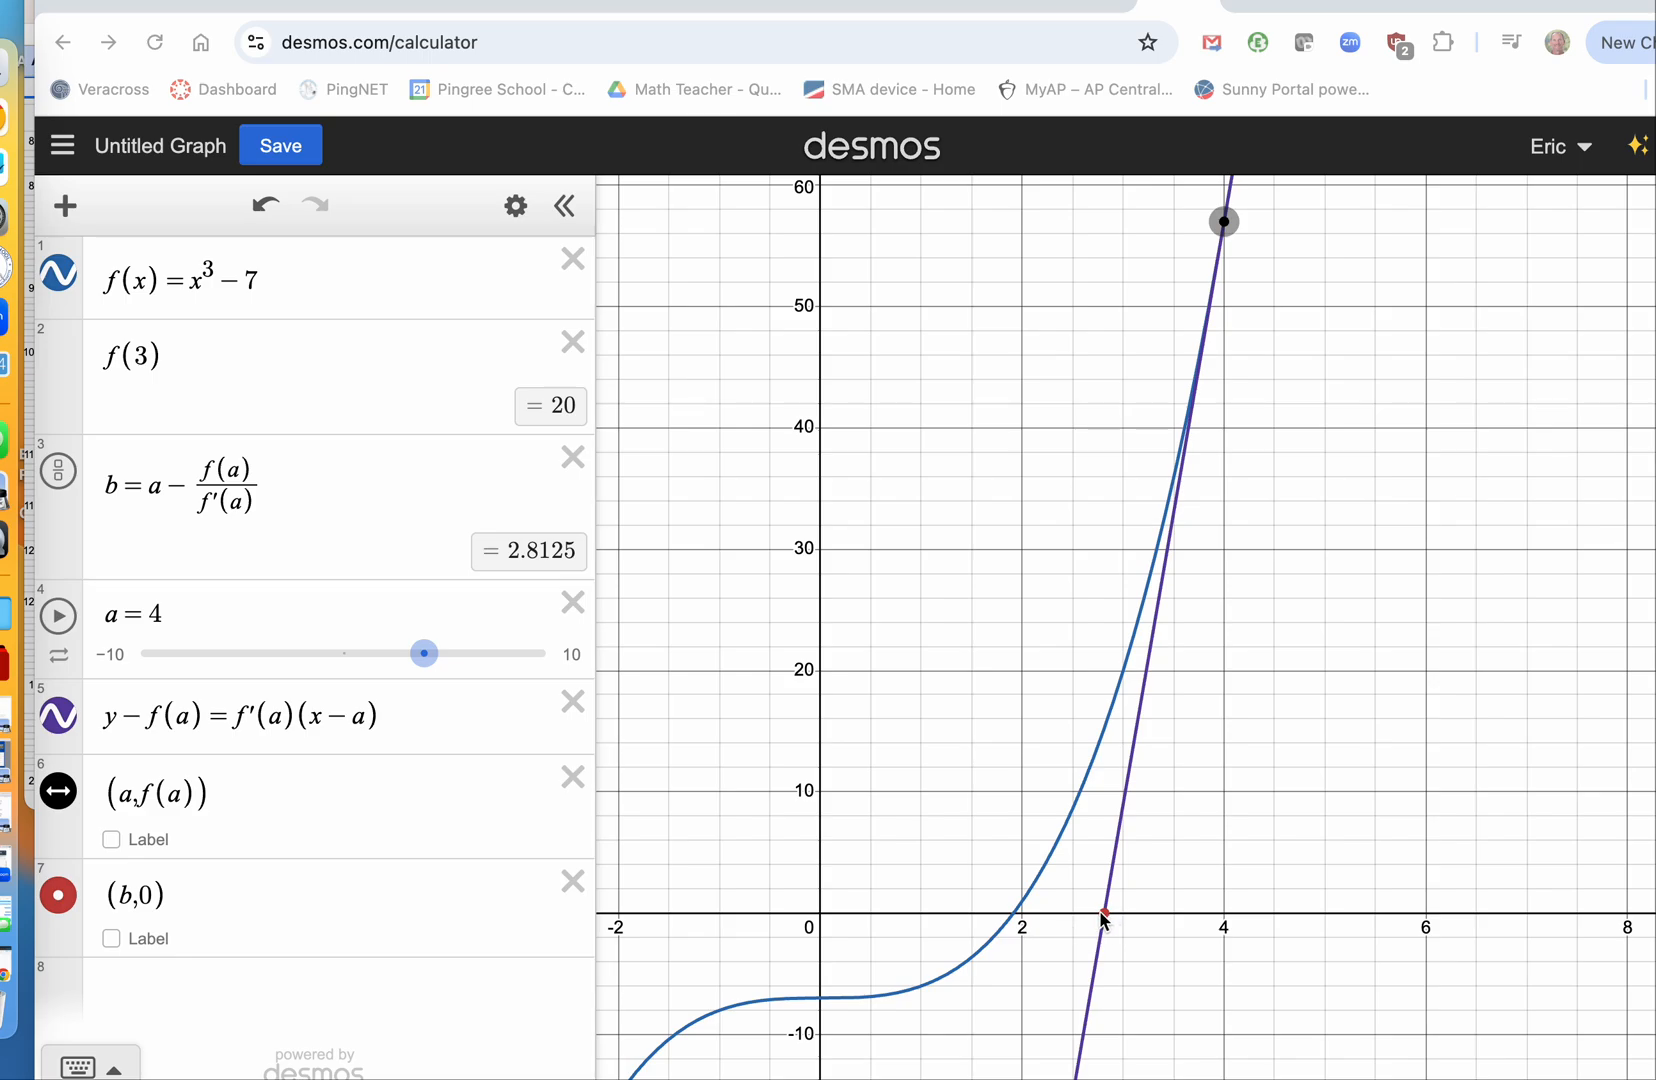
# - Lower the slider for a to 2.7 and on to 2.1, moving the tangent point toward the curve's root
pyautogui.moveTo(418, 654); pyautogui.dragTo(401, 663)
pyautogui.click(424, 650)
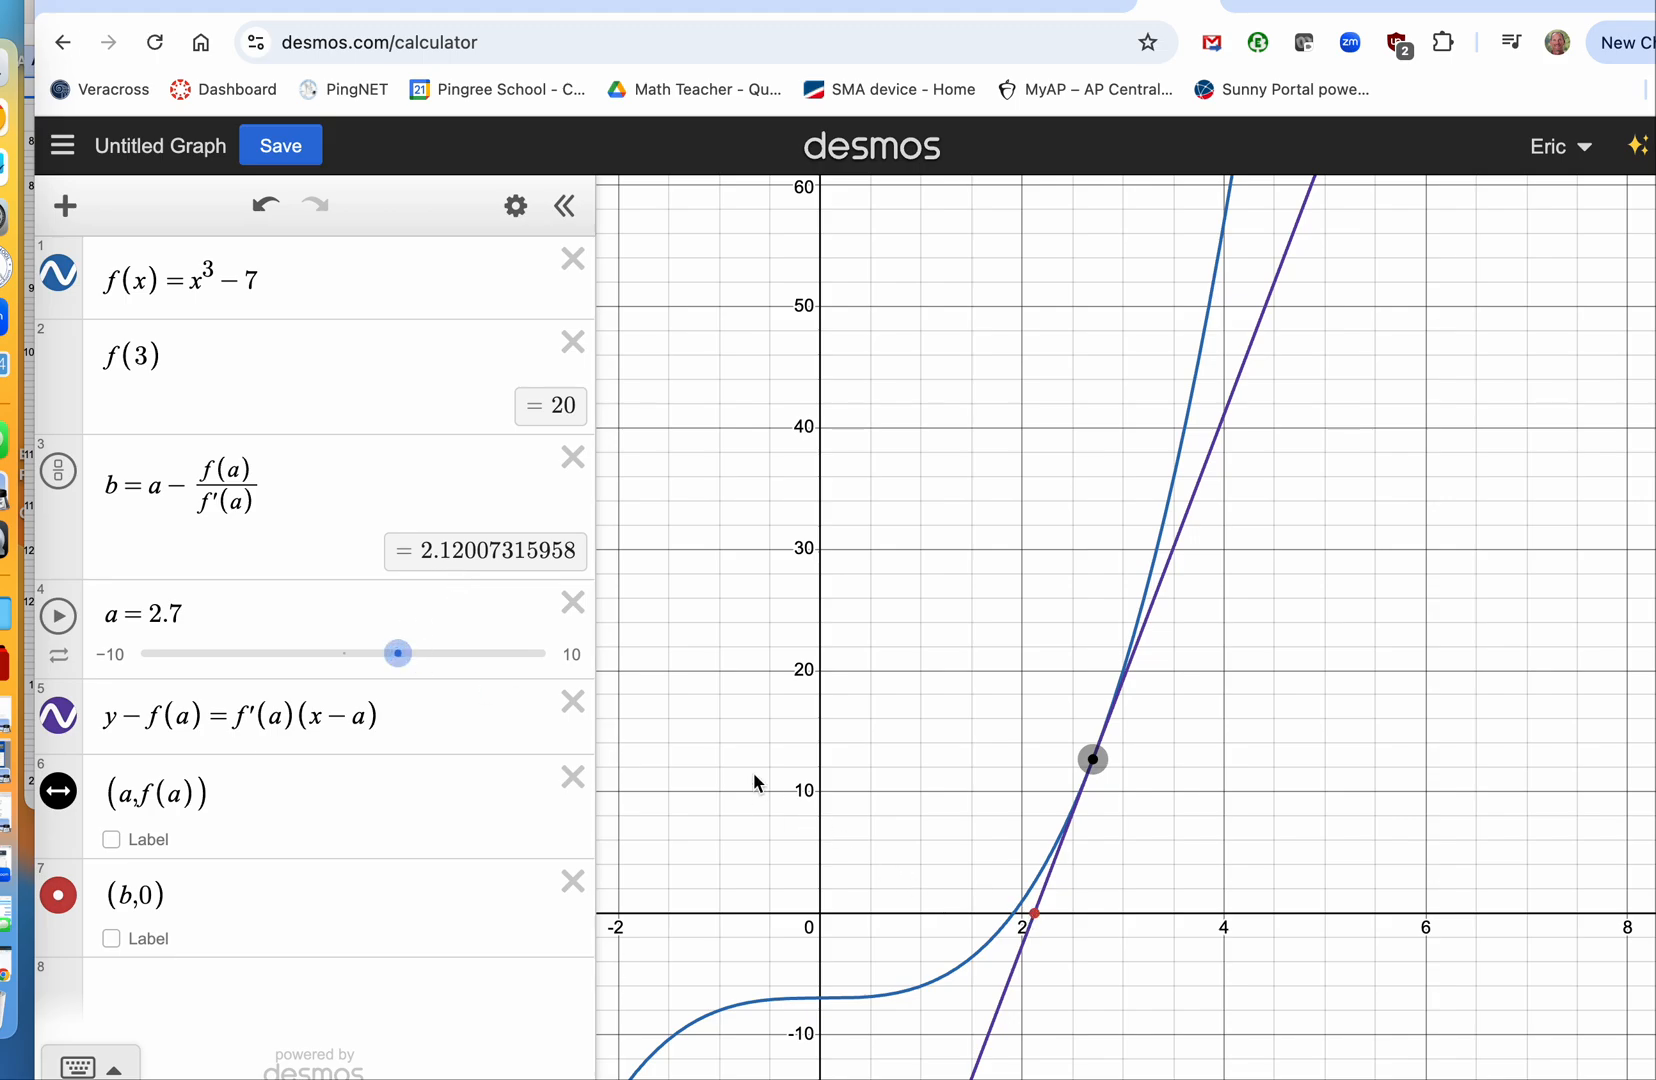
pyautogui.moveTo(398, 655); pyautogui.dragTo(390, 663)
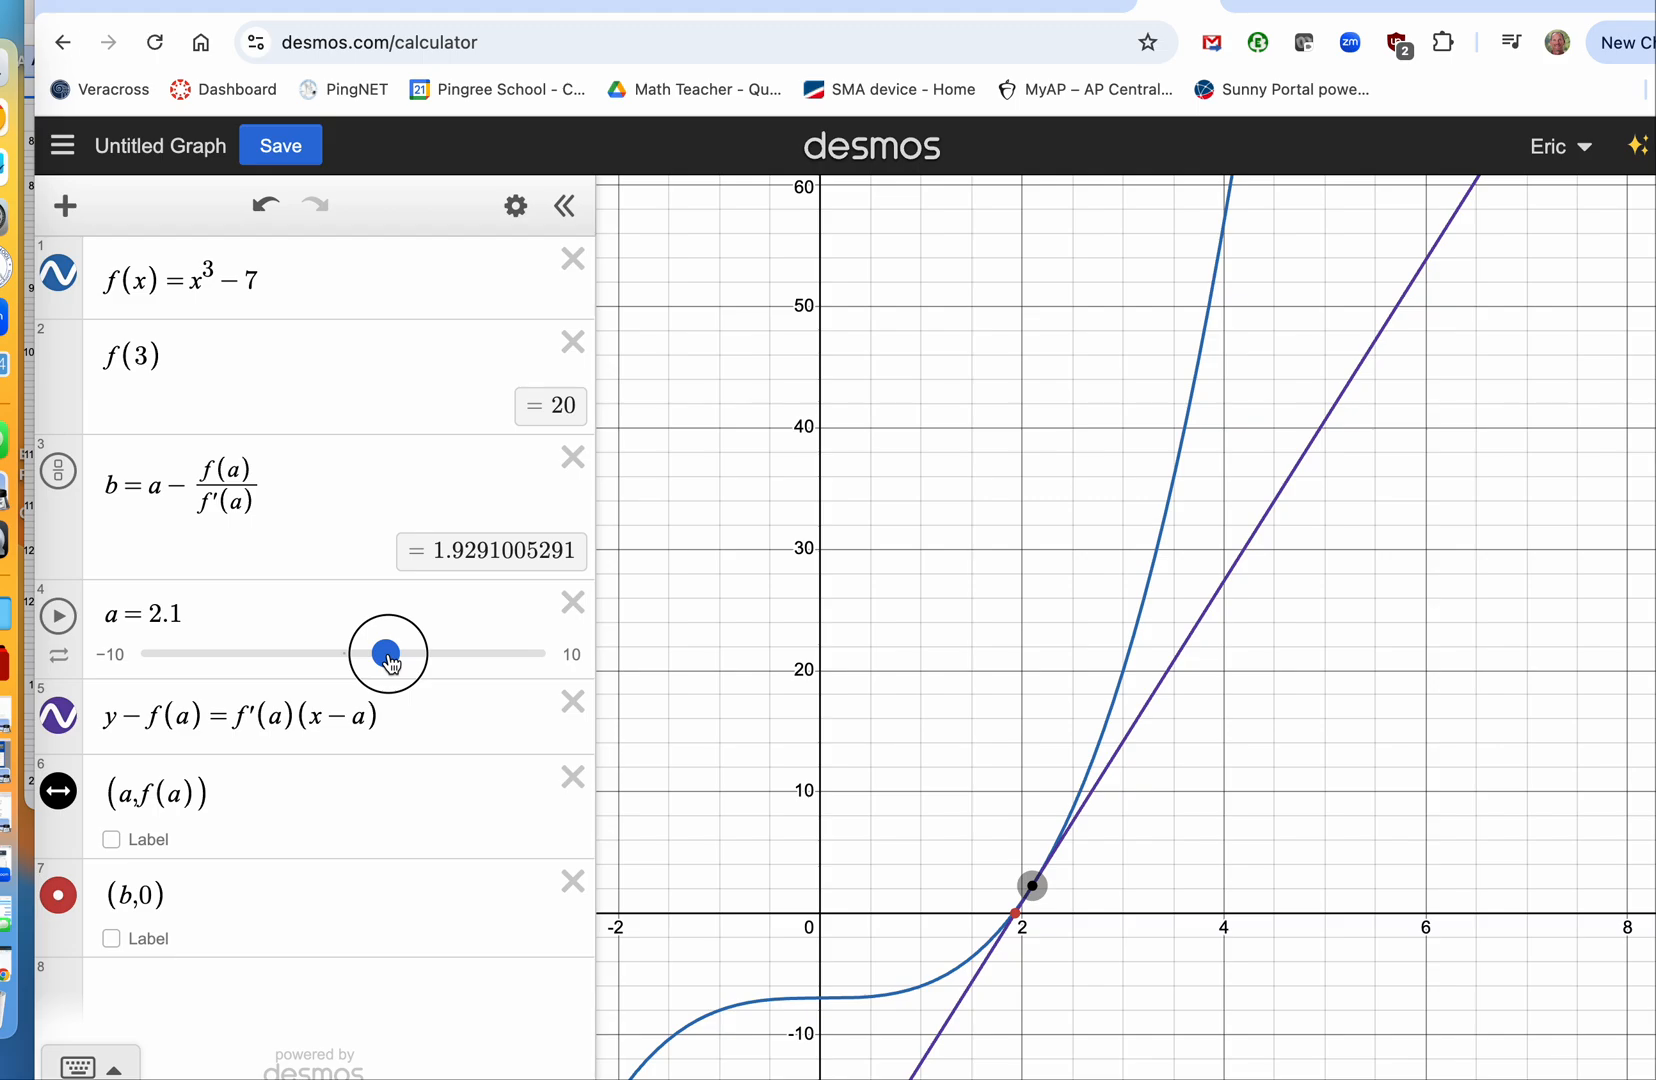
pyautogui.moveTo(390, 663); pyautogui.dragTo(390, 663)
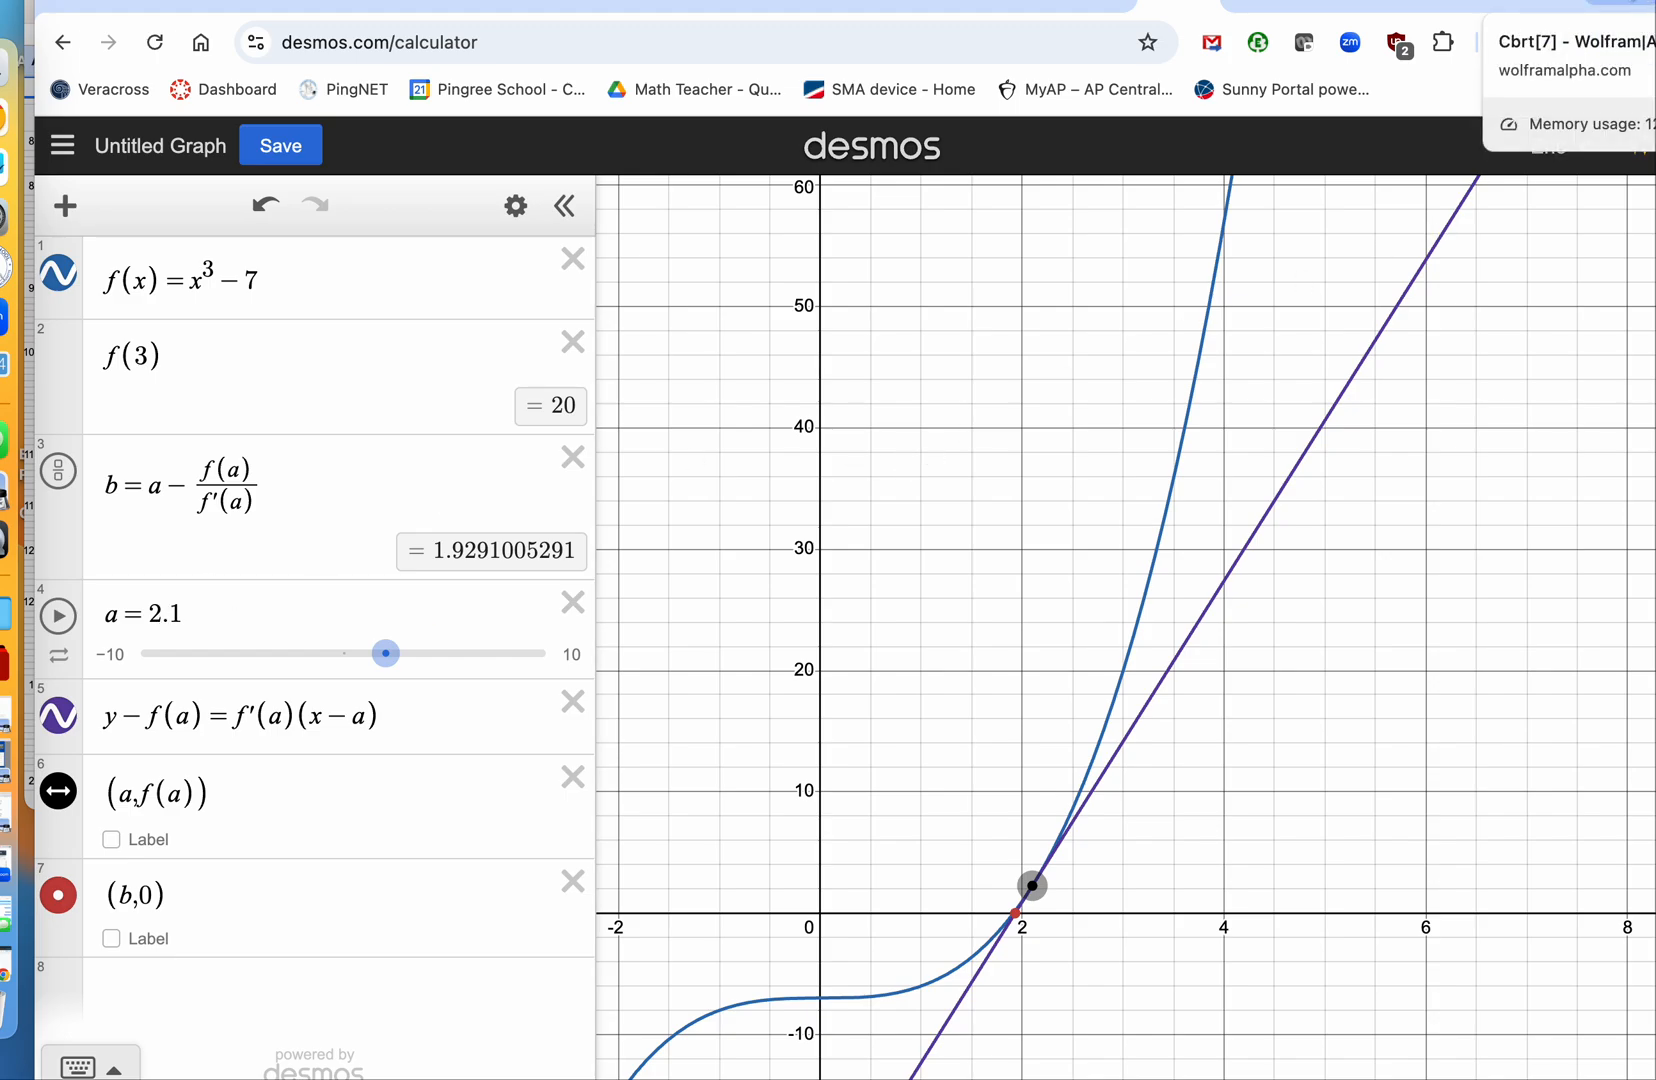
# - Examine more digits of the cube root of 7's decimal approximation in Wolfram Alpha, and return to the Desmos graph
pyautogui.click(1626, 2)
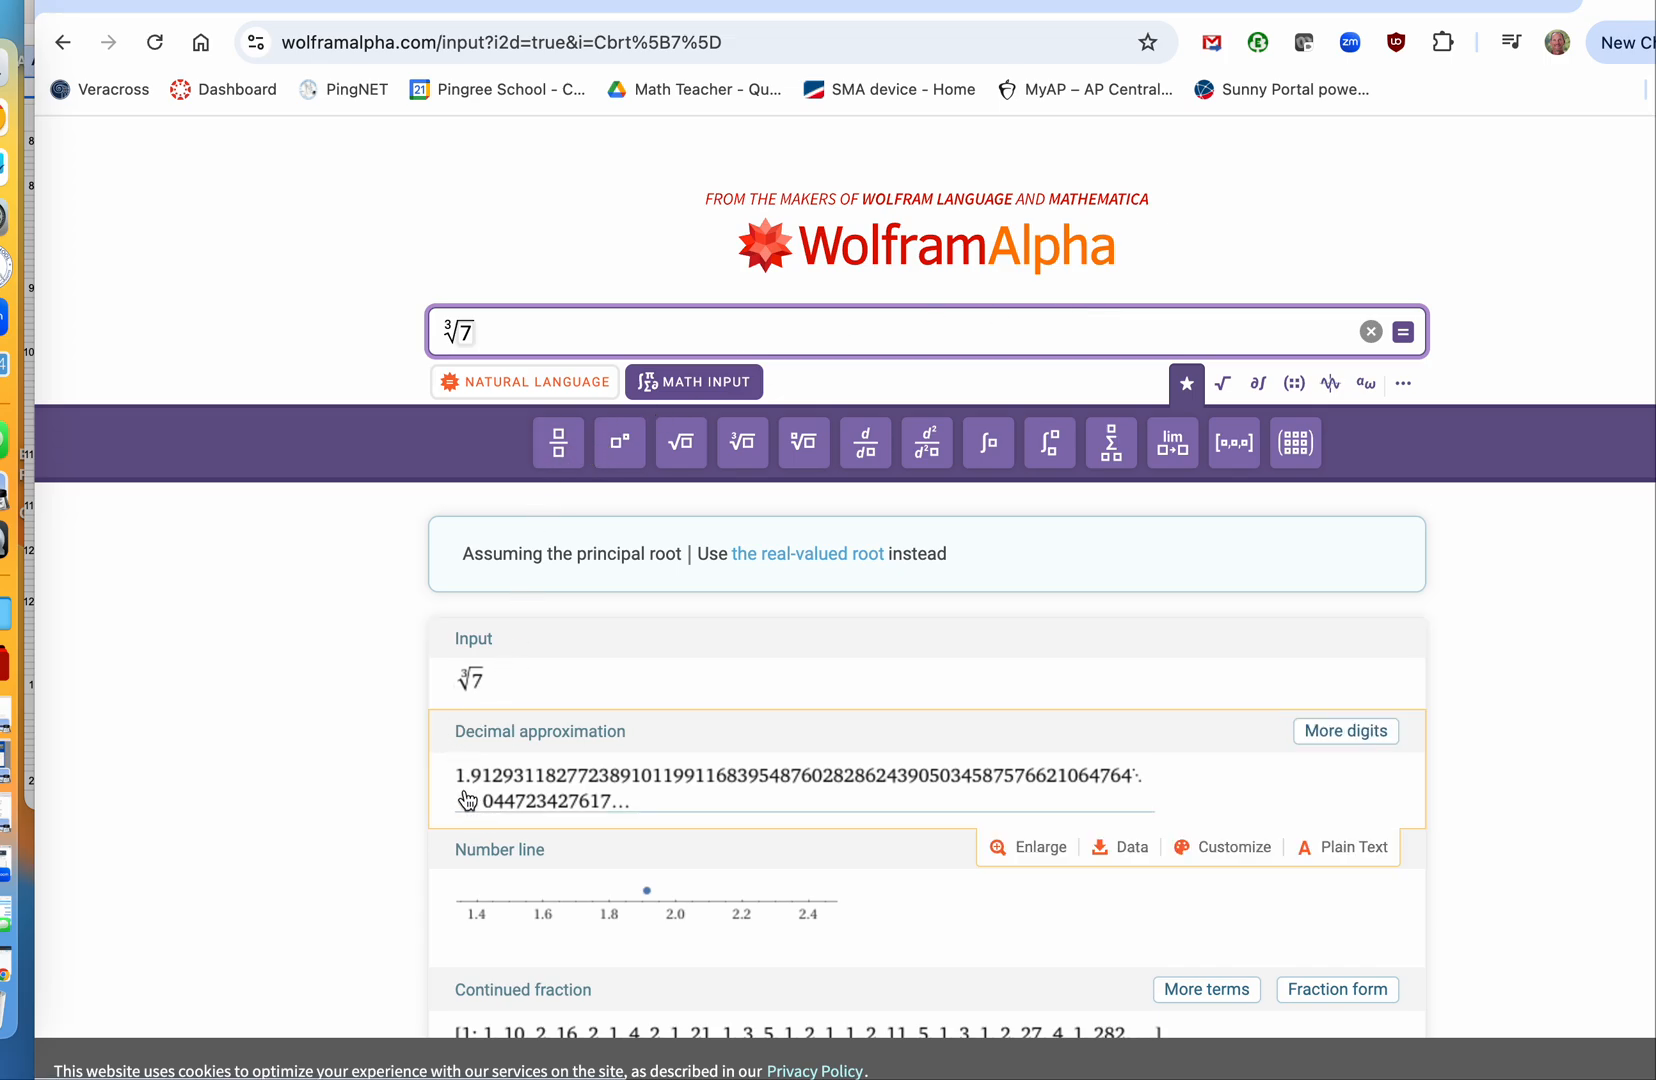
pyautogui.moveTo(466, 795)
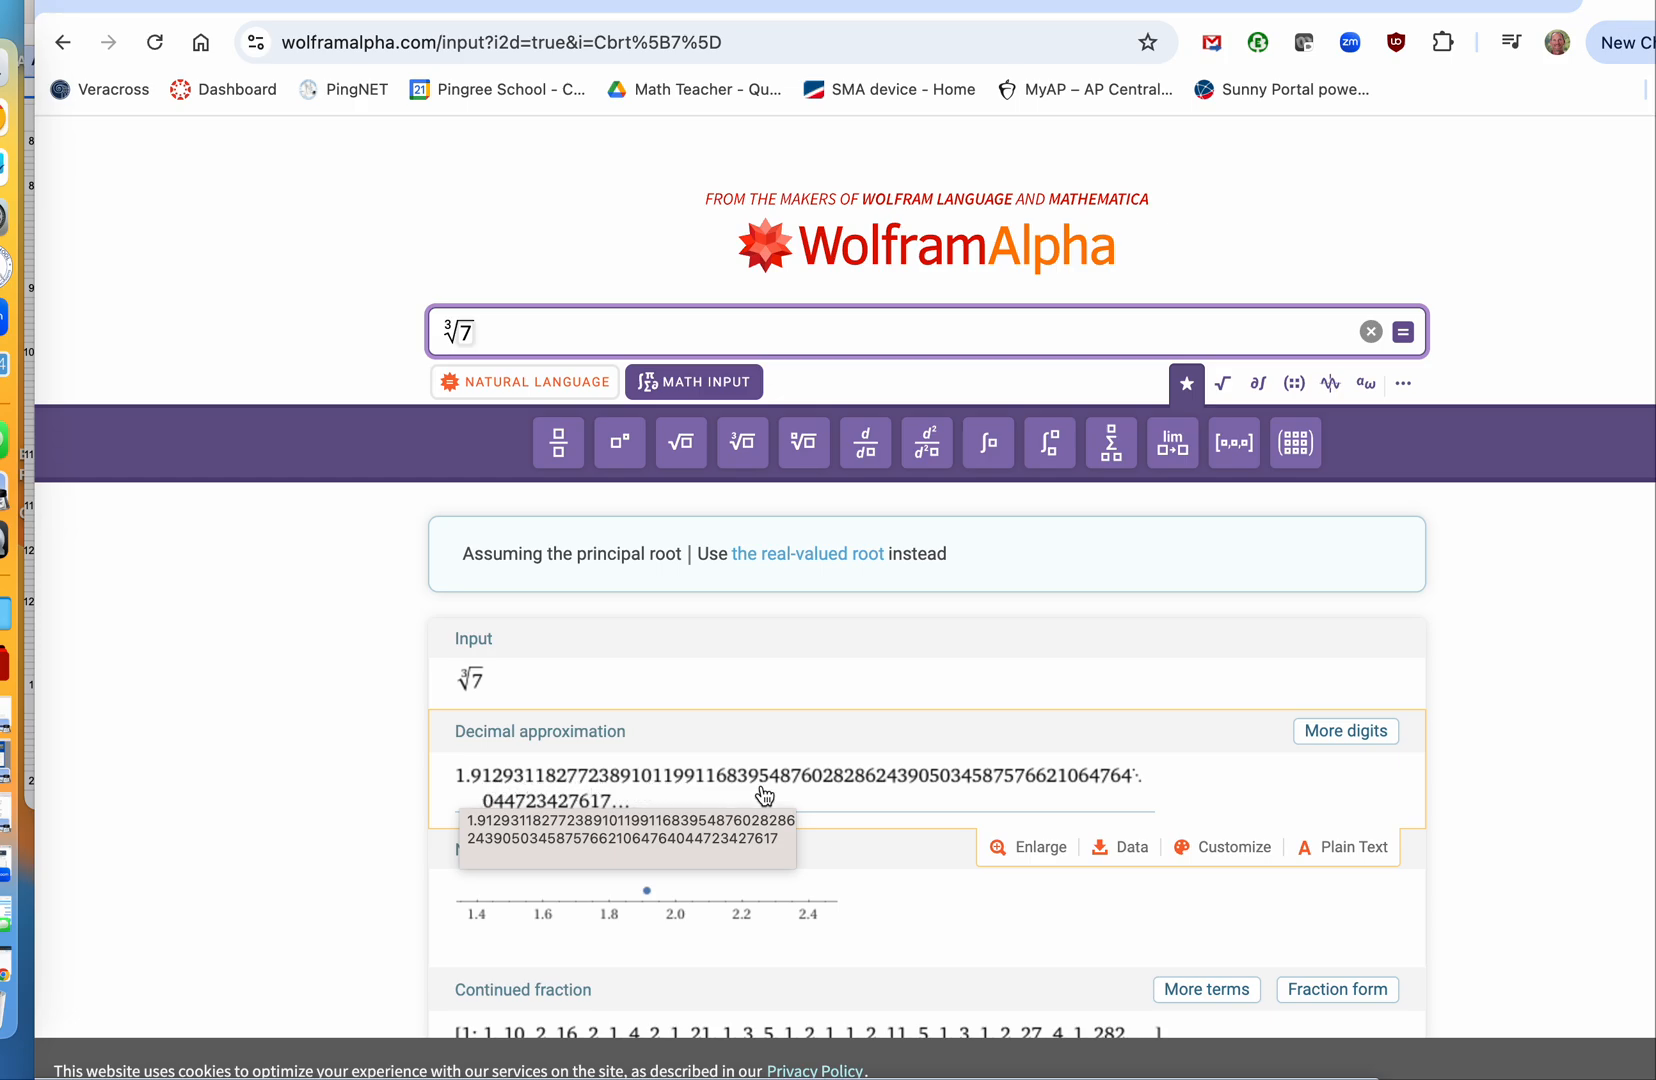
pyautogui.click(1347, 731)
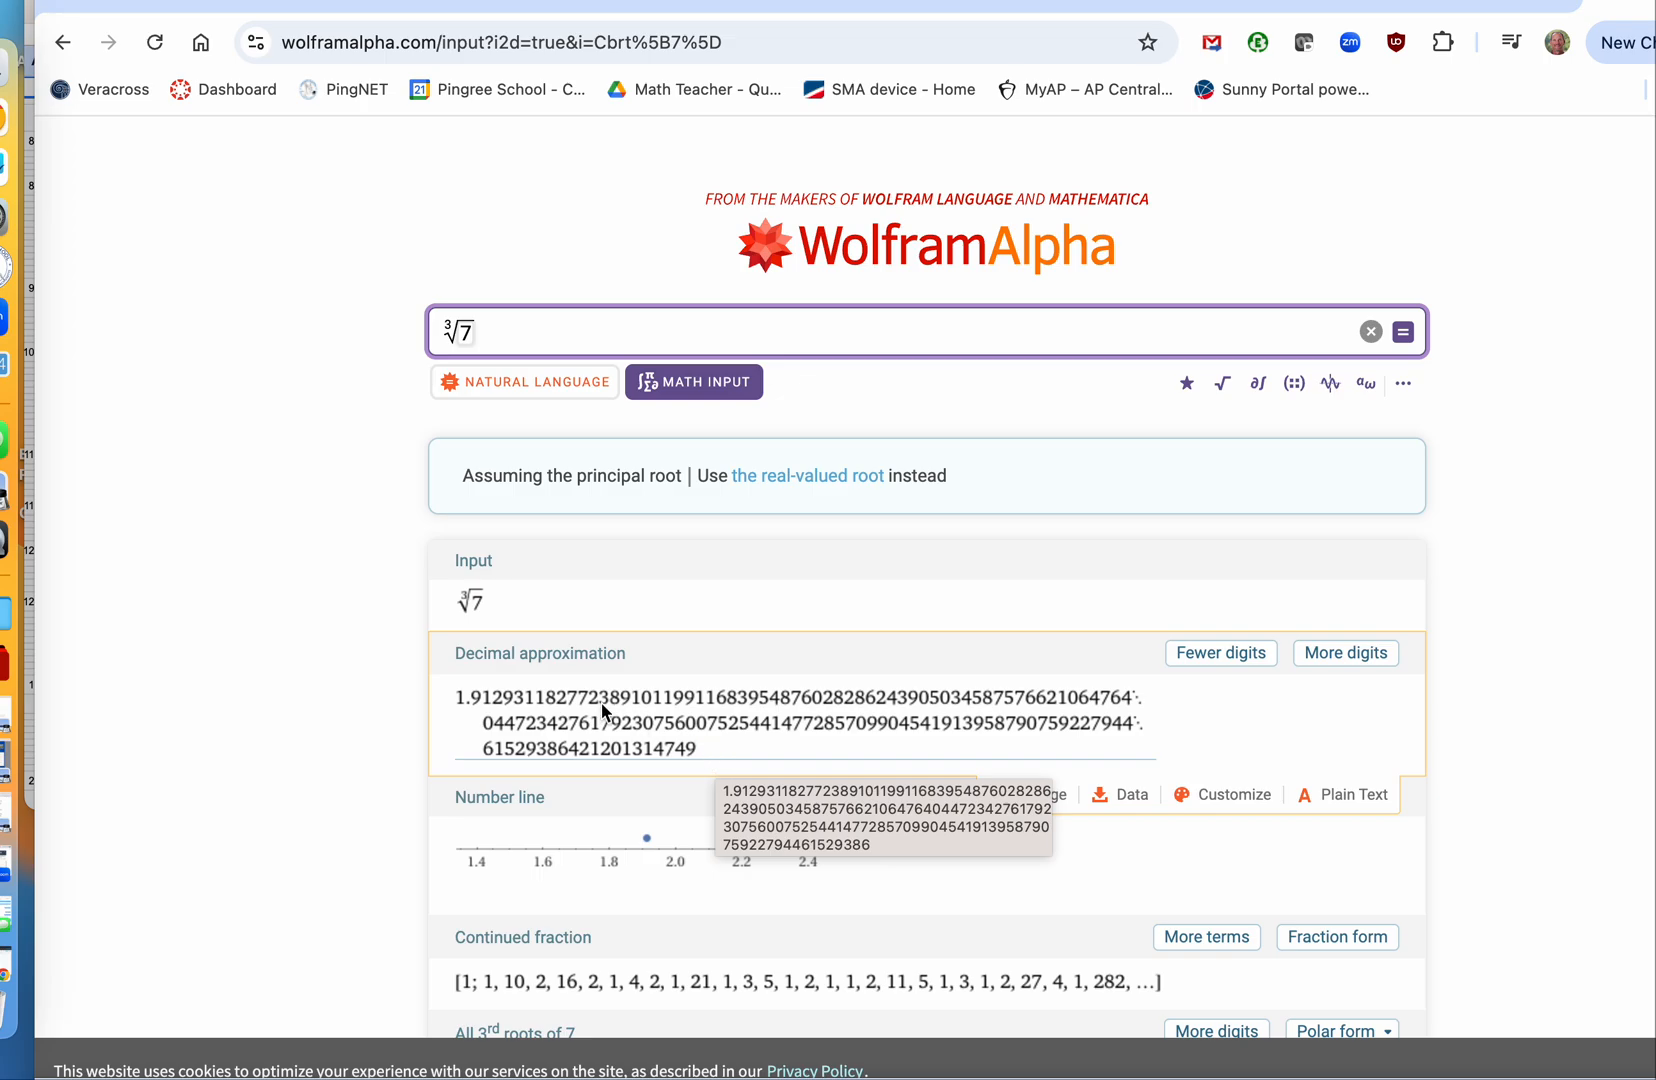
pyautogui.click(468, 702)
pyautogui.moveTo(468, 700)
pyautogui.mouseDown()
pyautogui.moveTo(506, 695)
pyautogui.moveTo(478, 697)
pyautogui.mouseUp()
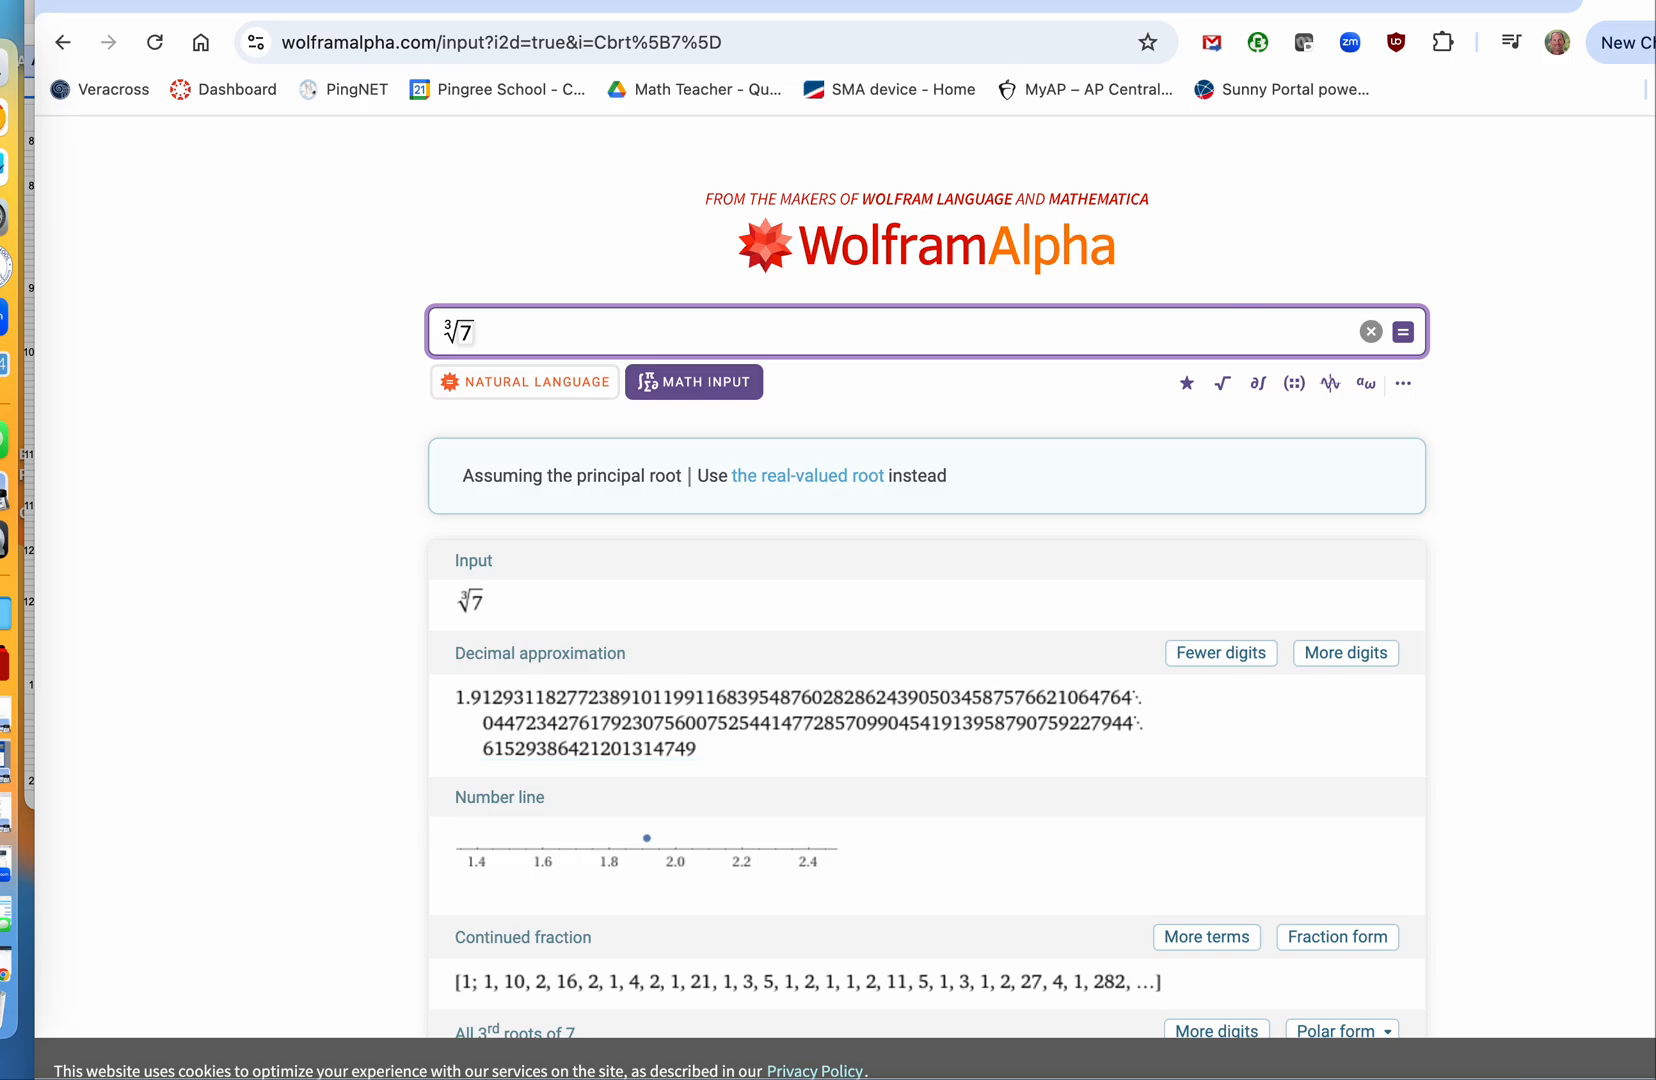
pyautogui.click(1185, 4)
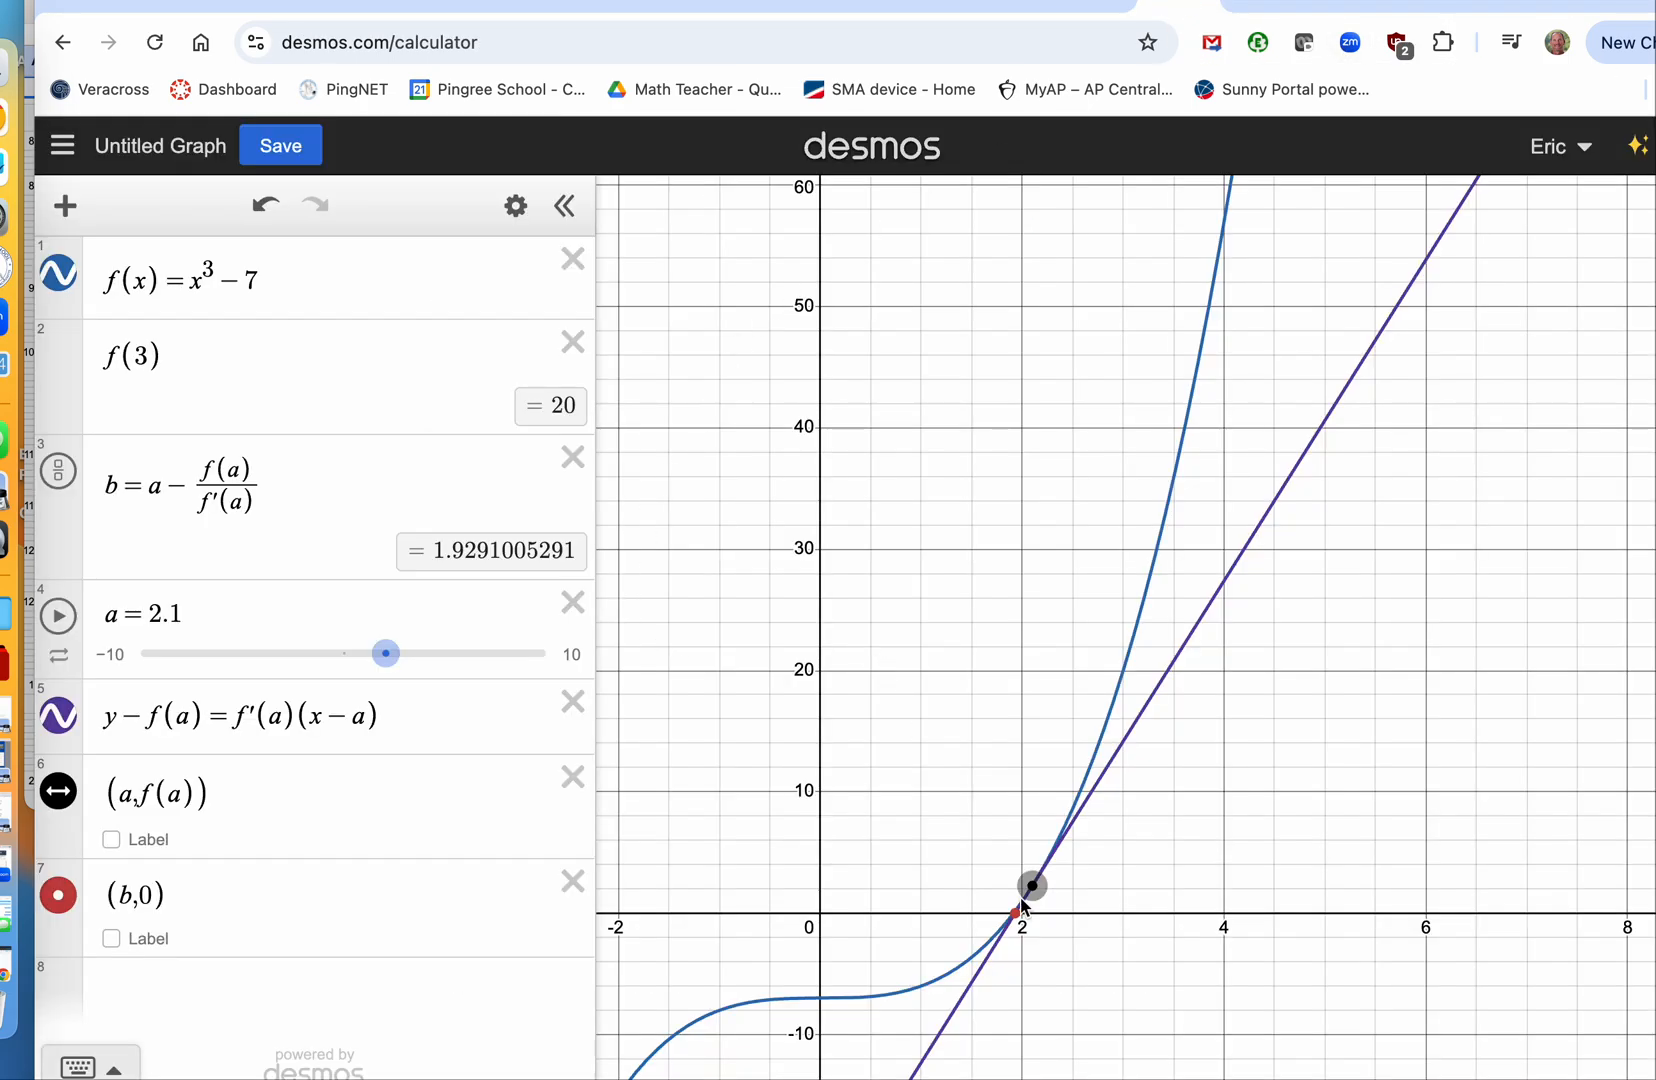
# - Set a to 4.4 with its slider as the starting guess, and replace it with the computed value of b, 3.05385674931
pyautogui.moveTo(389, 663); pyautogui.dragTo(442, 660)
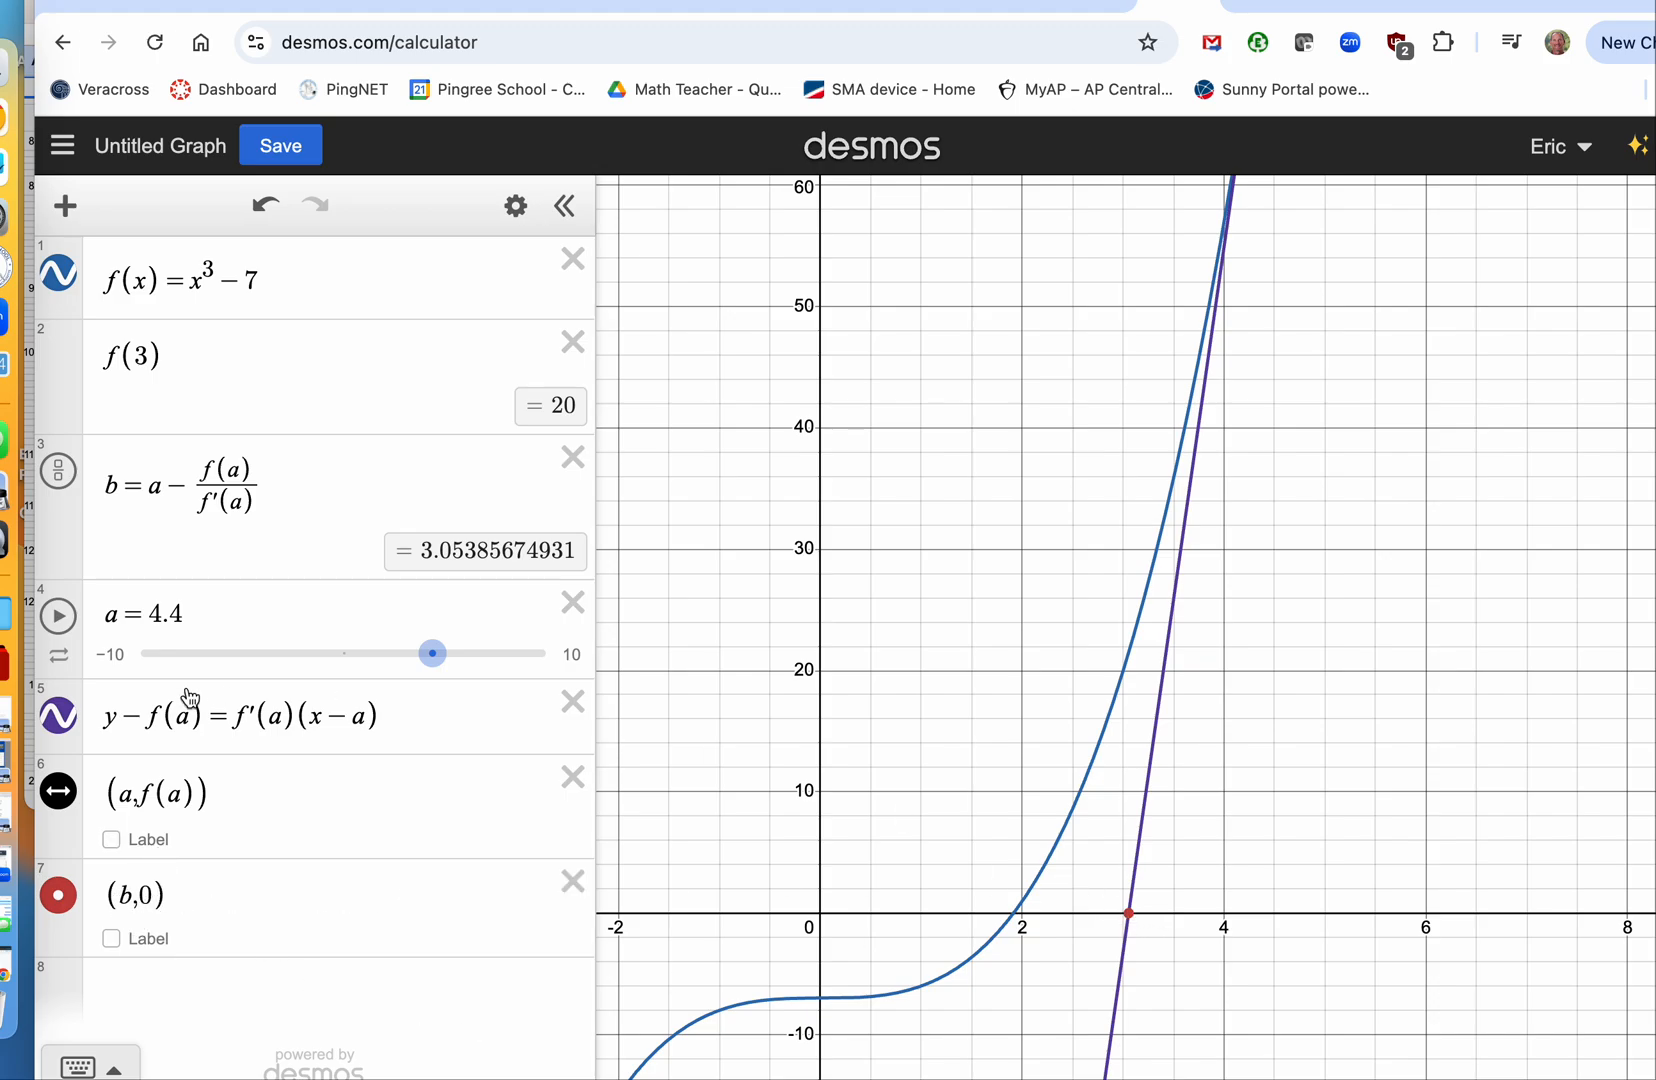
pyautogui.click(488, 556)
pyautogui.hotkey('ctrl', 'c')
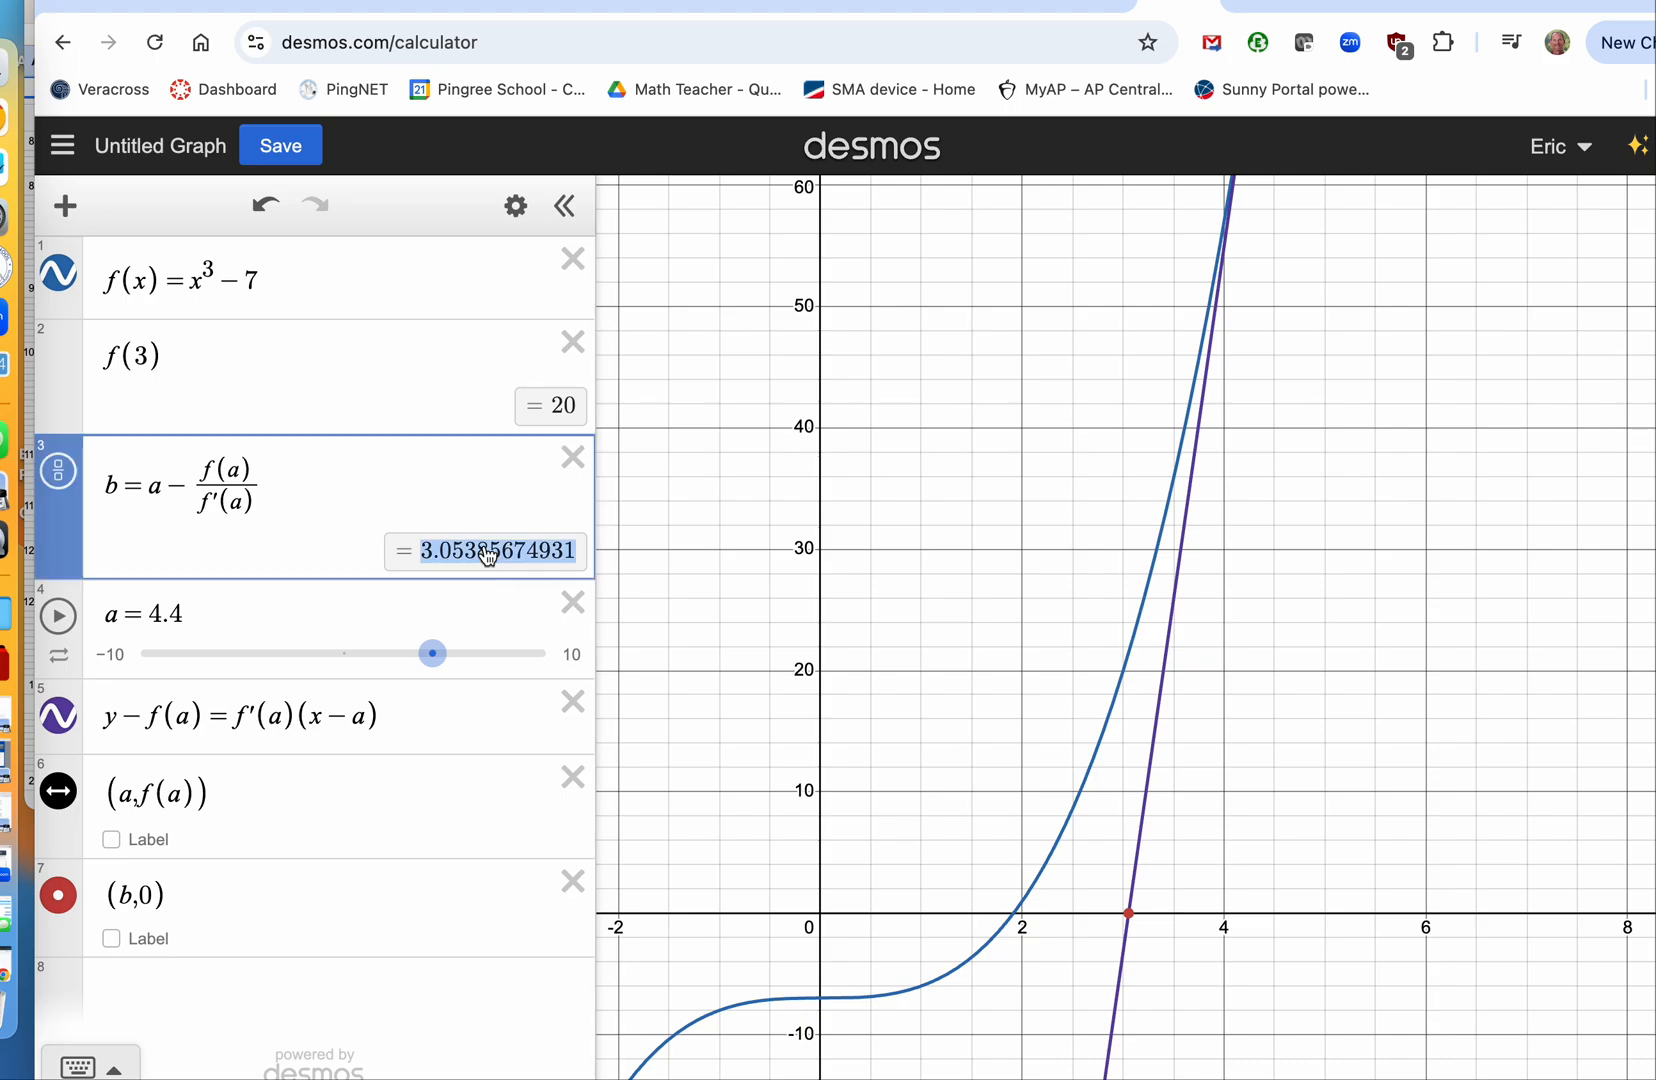
pyautogui.moveTo(147, 617); pyautogui.dragTo(182, 619)
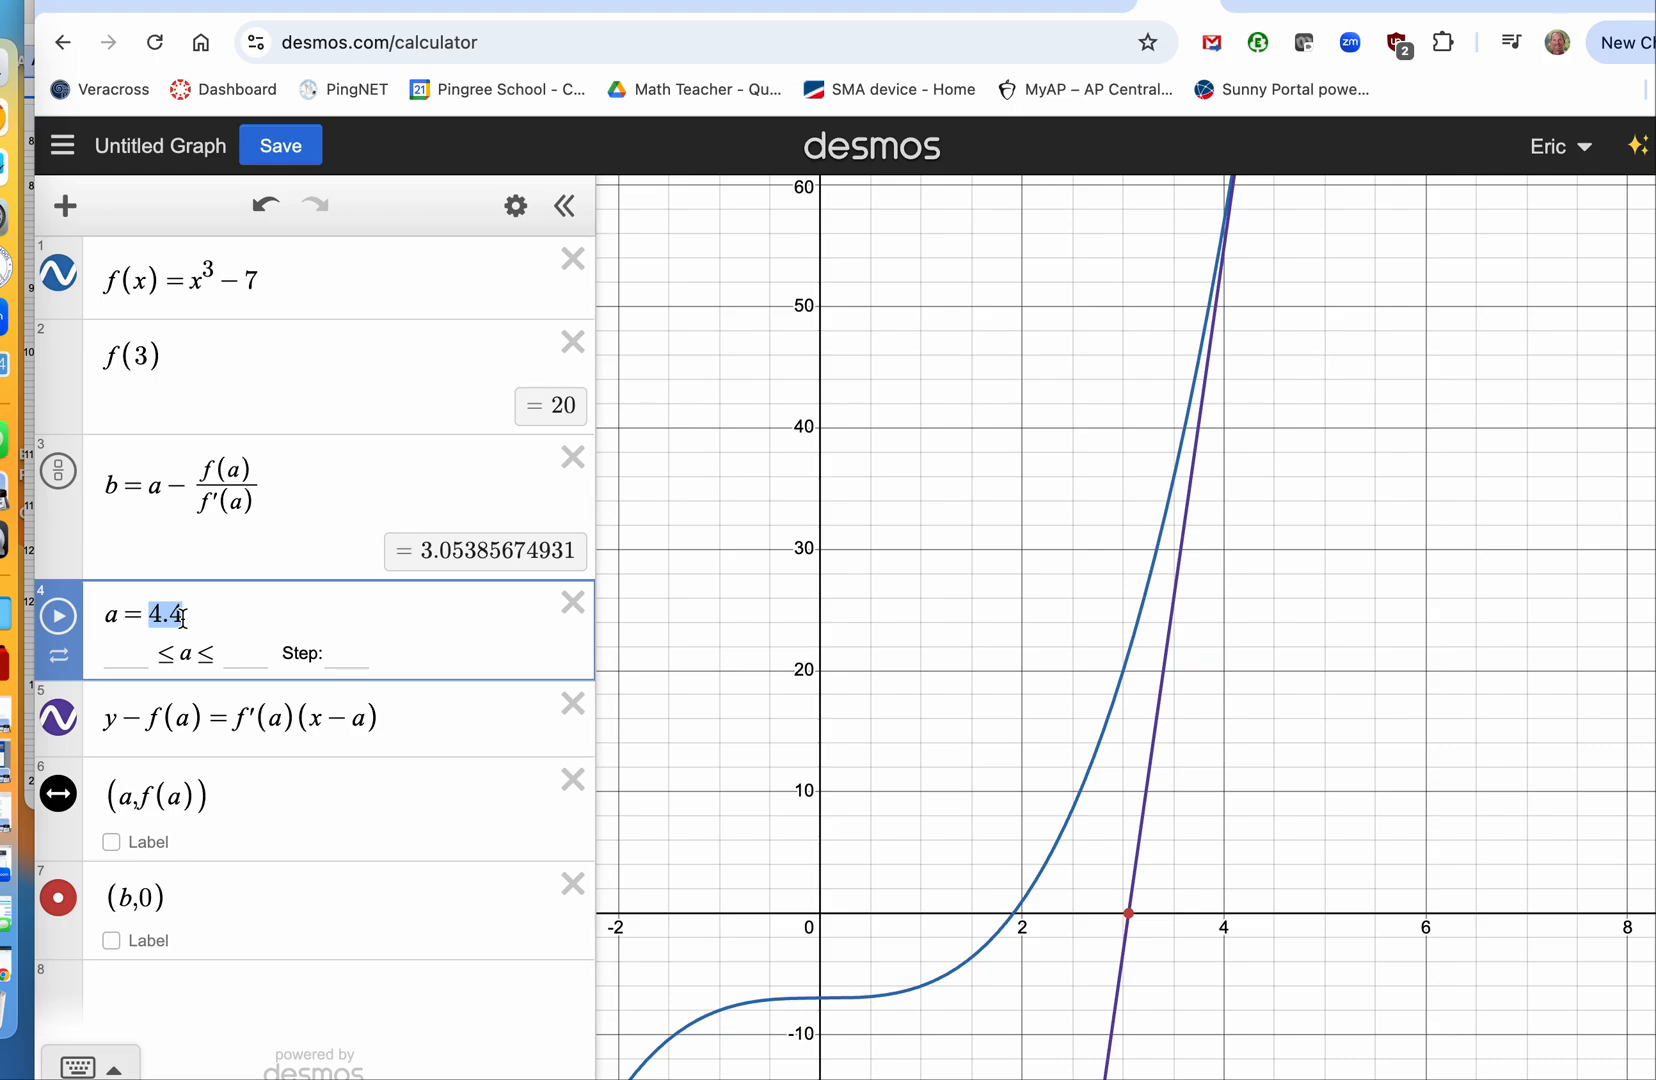
pyautogui.hotkey('ctrl', 'v')
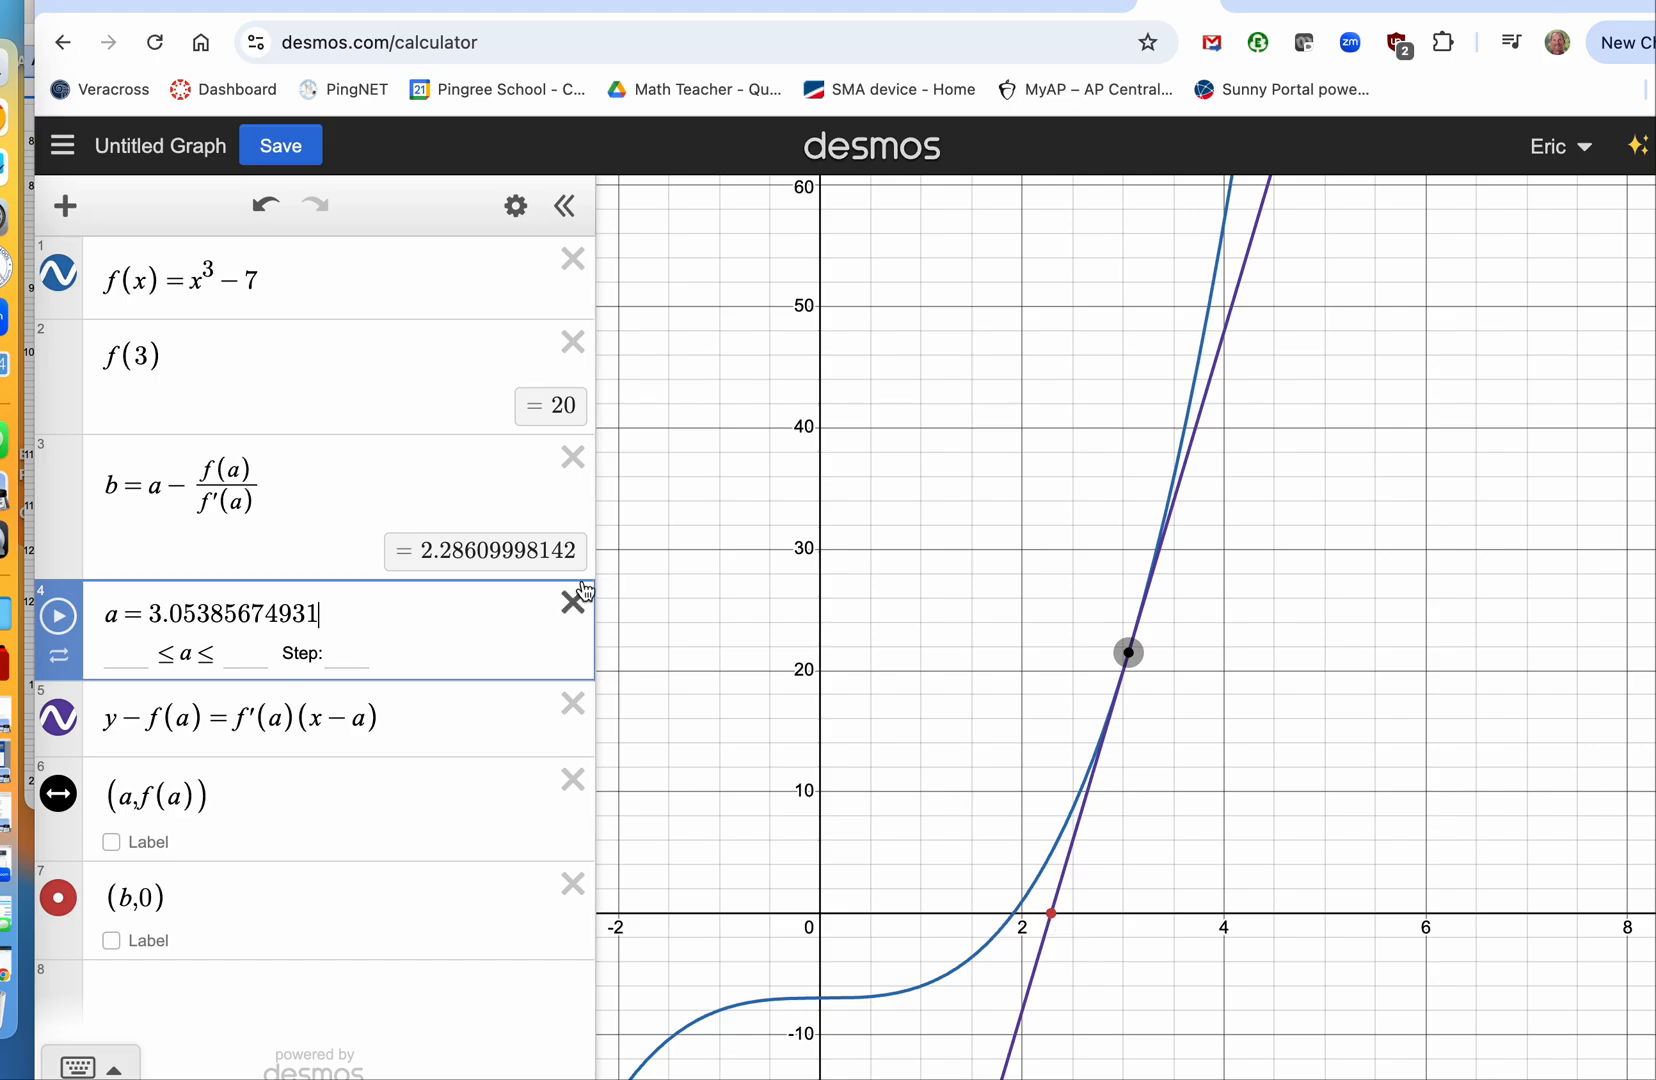
# - Copy the new value of b into a, setting a to 2.28609998142
pyautogui.click(506, 558)
pyautogui.press('super+c')
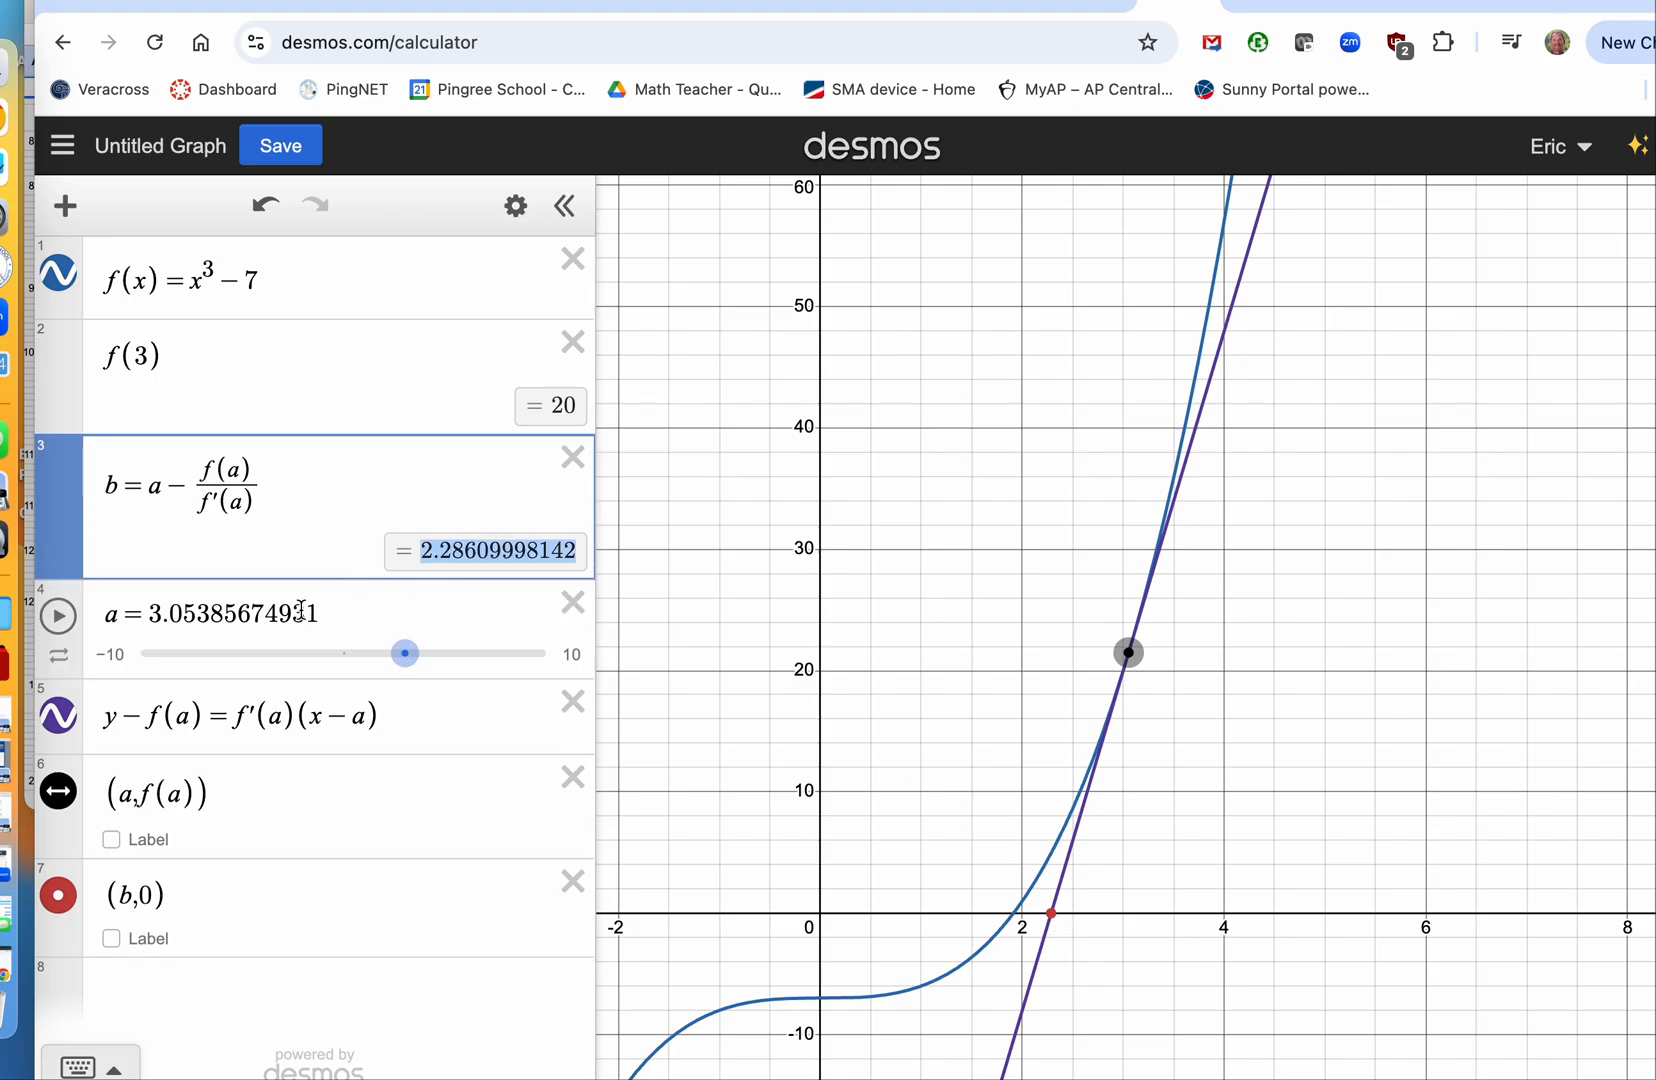
pyautogui.moveTo(312, 612); pyautogui.dragTo(152, 618)
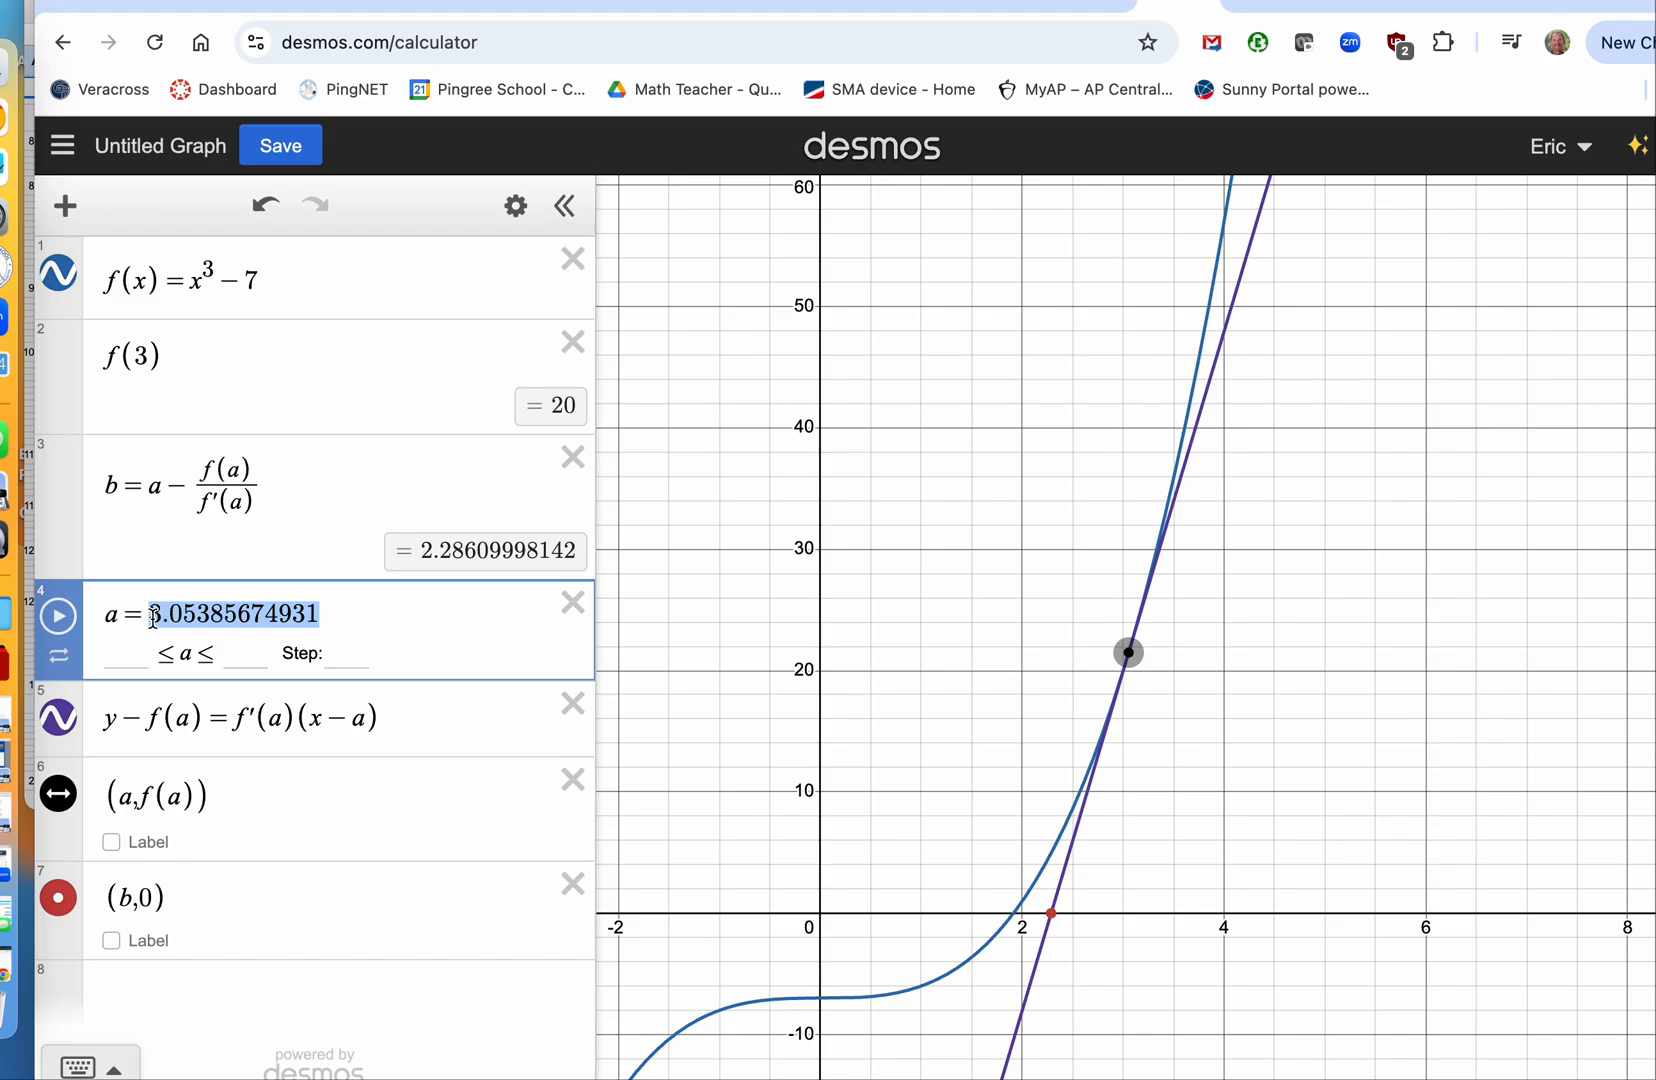
pyautogui.press('super+v')
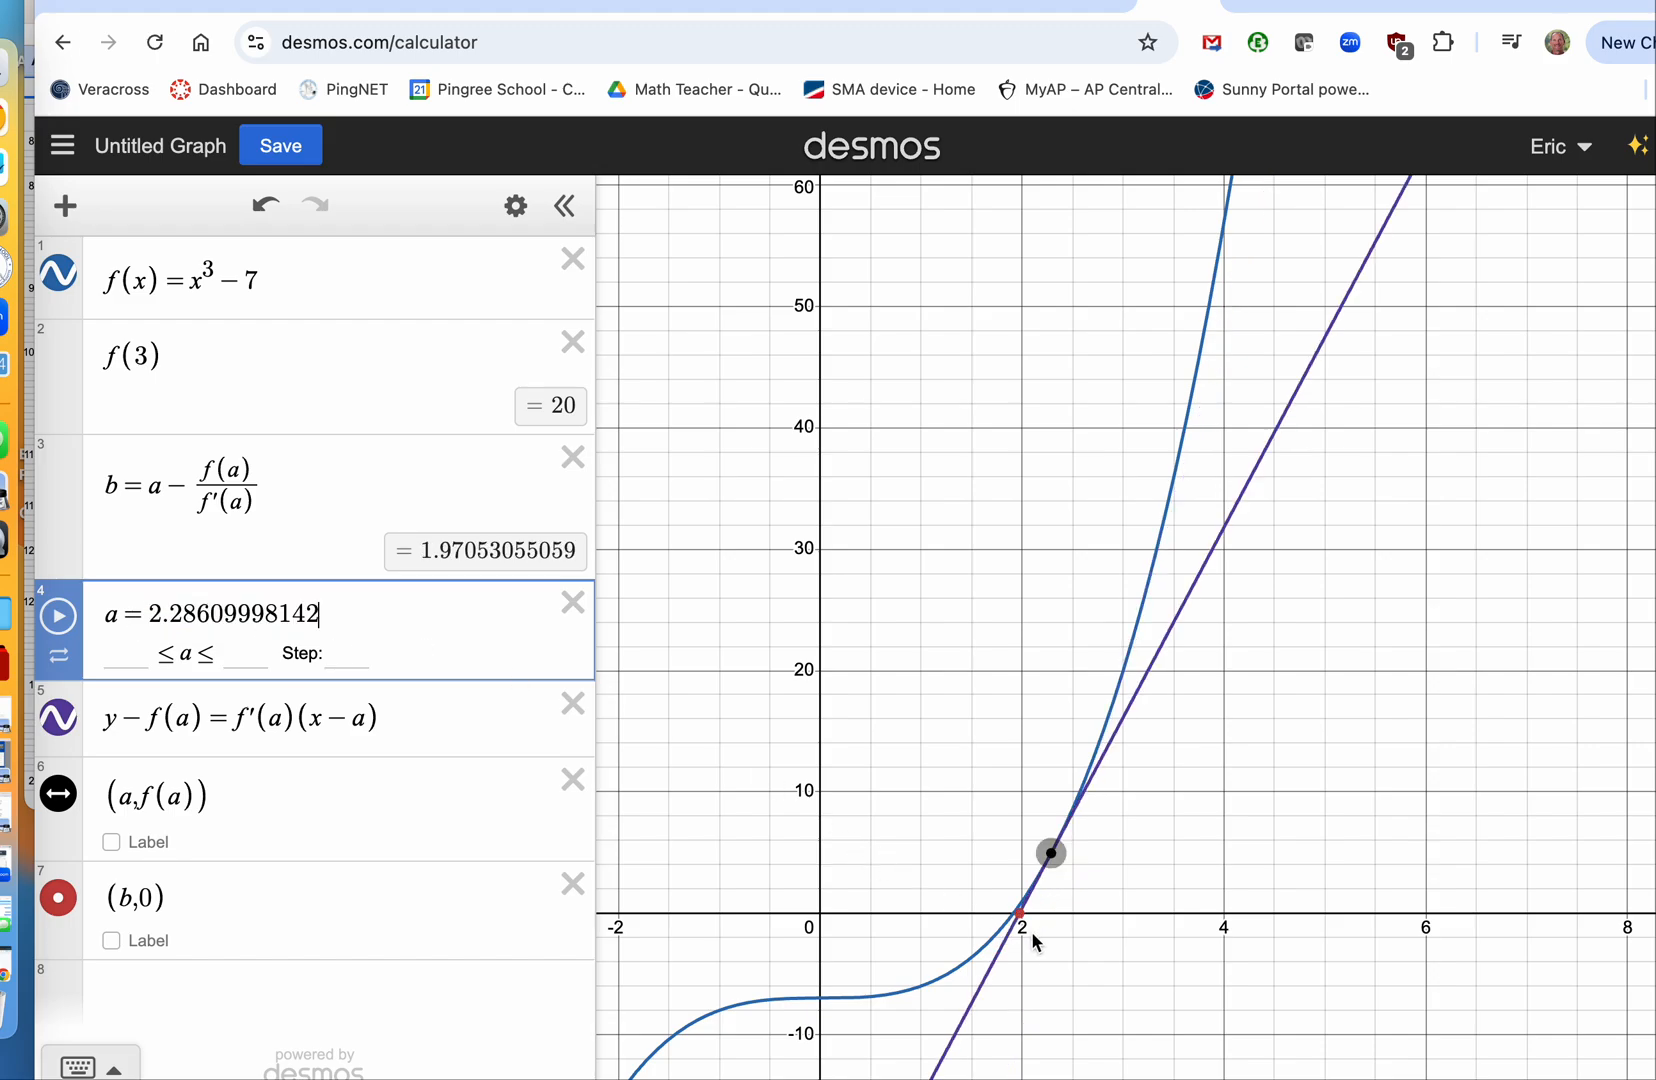
# - Replace the value of a with the current result of b, 1.97053055059
pyautogui.click(531, 554)
pyautogui.press('super+c')
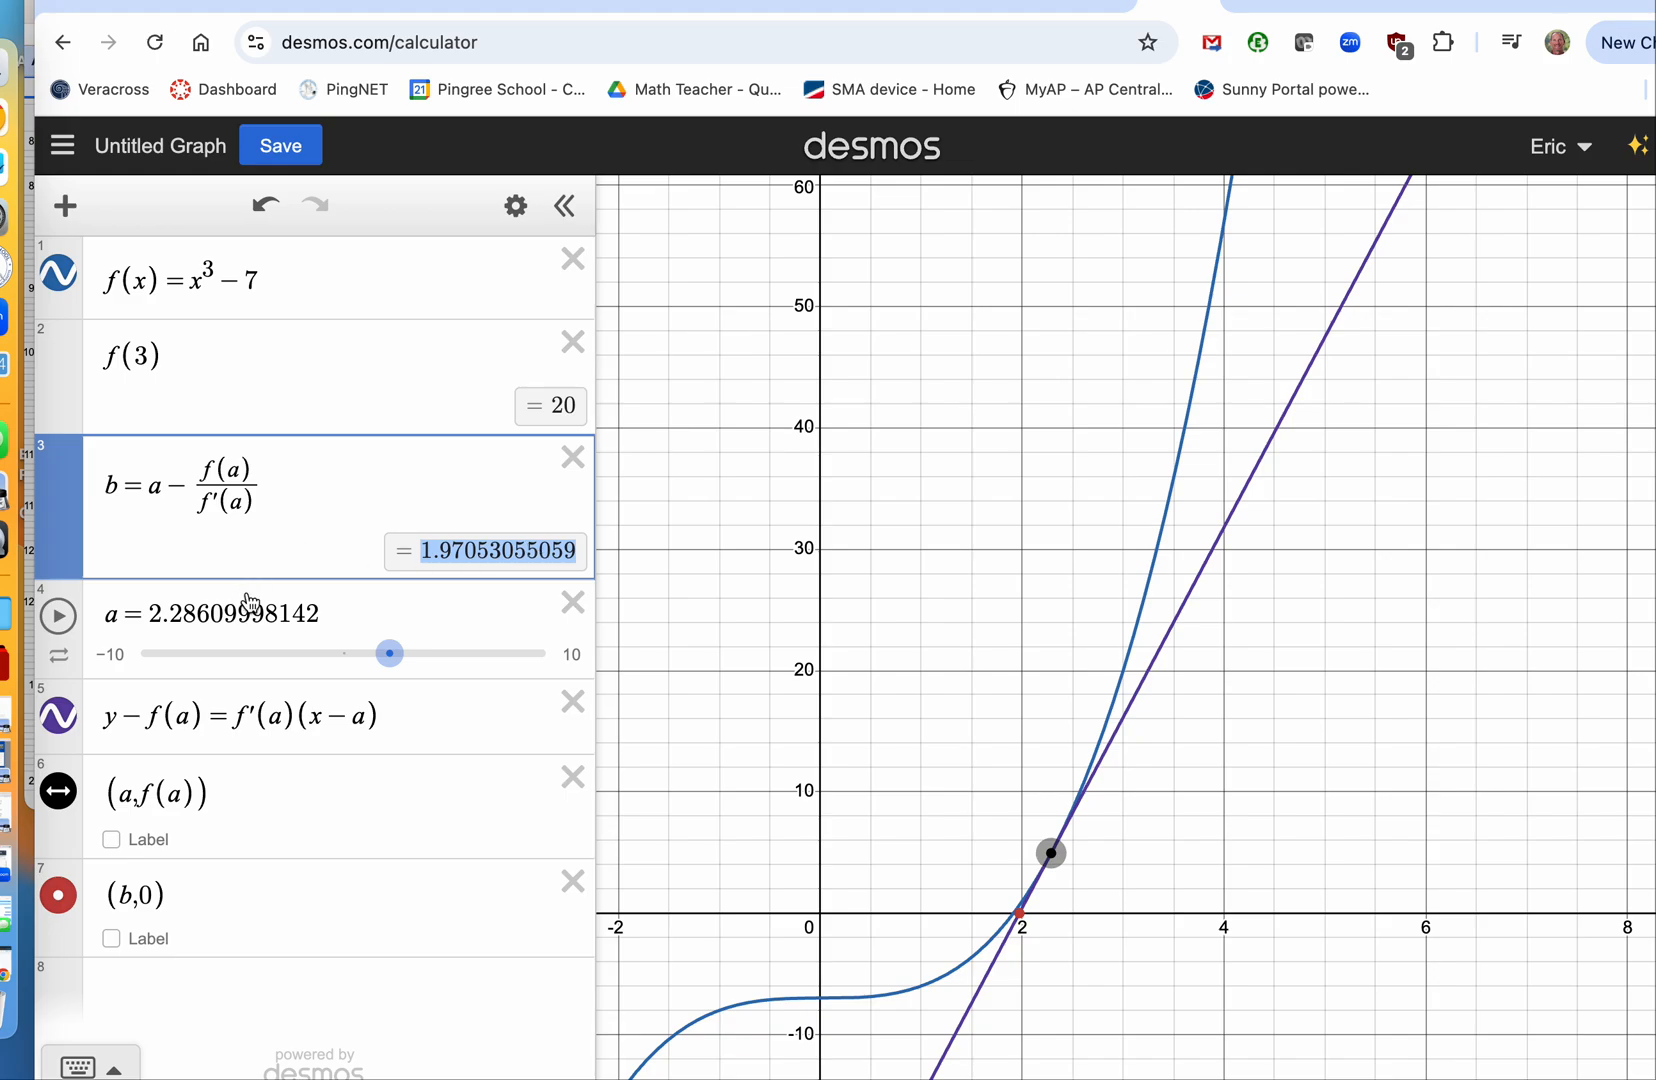
pyautogui.click(320, 611)
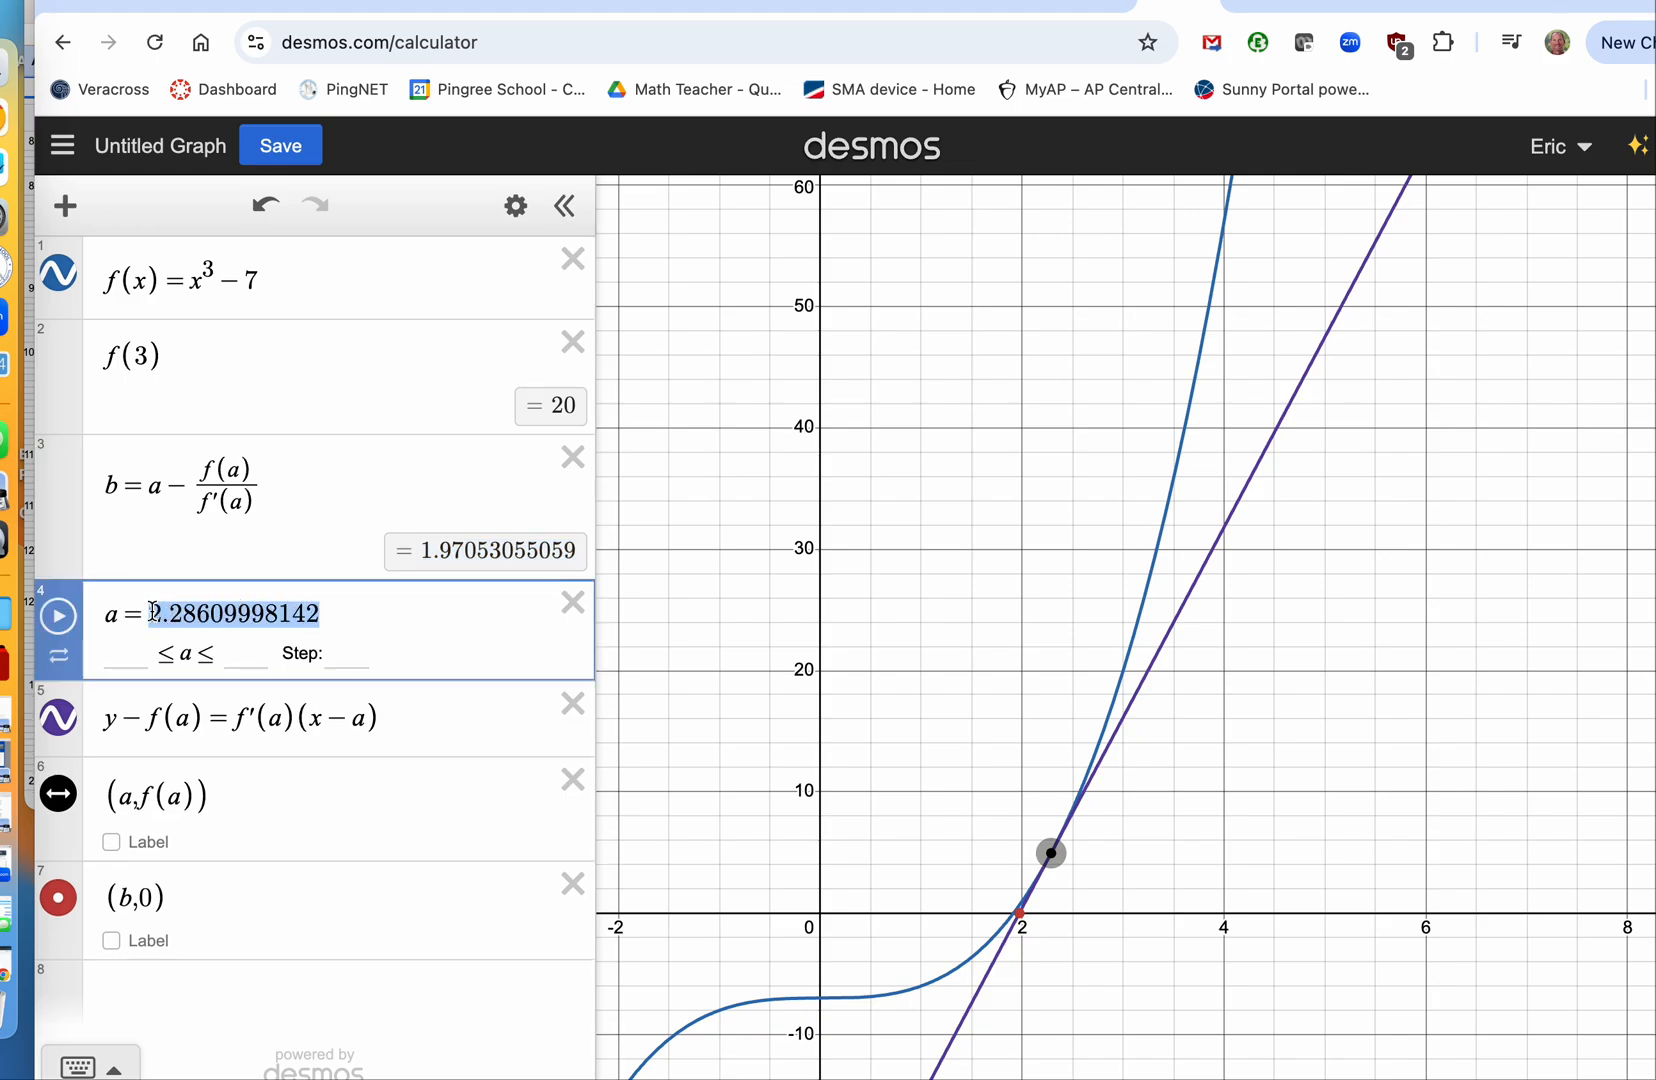
pyautogui.press('super+v')
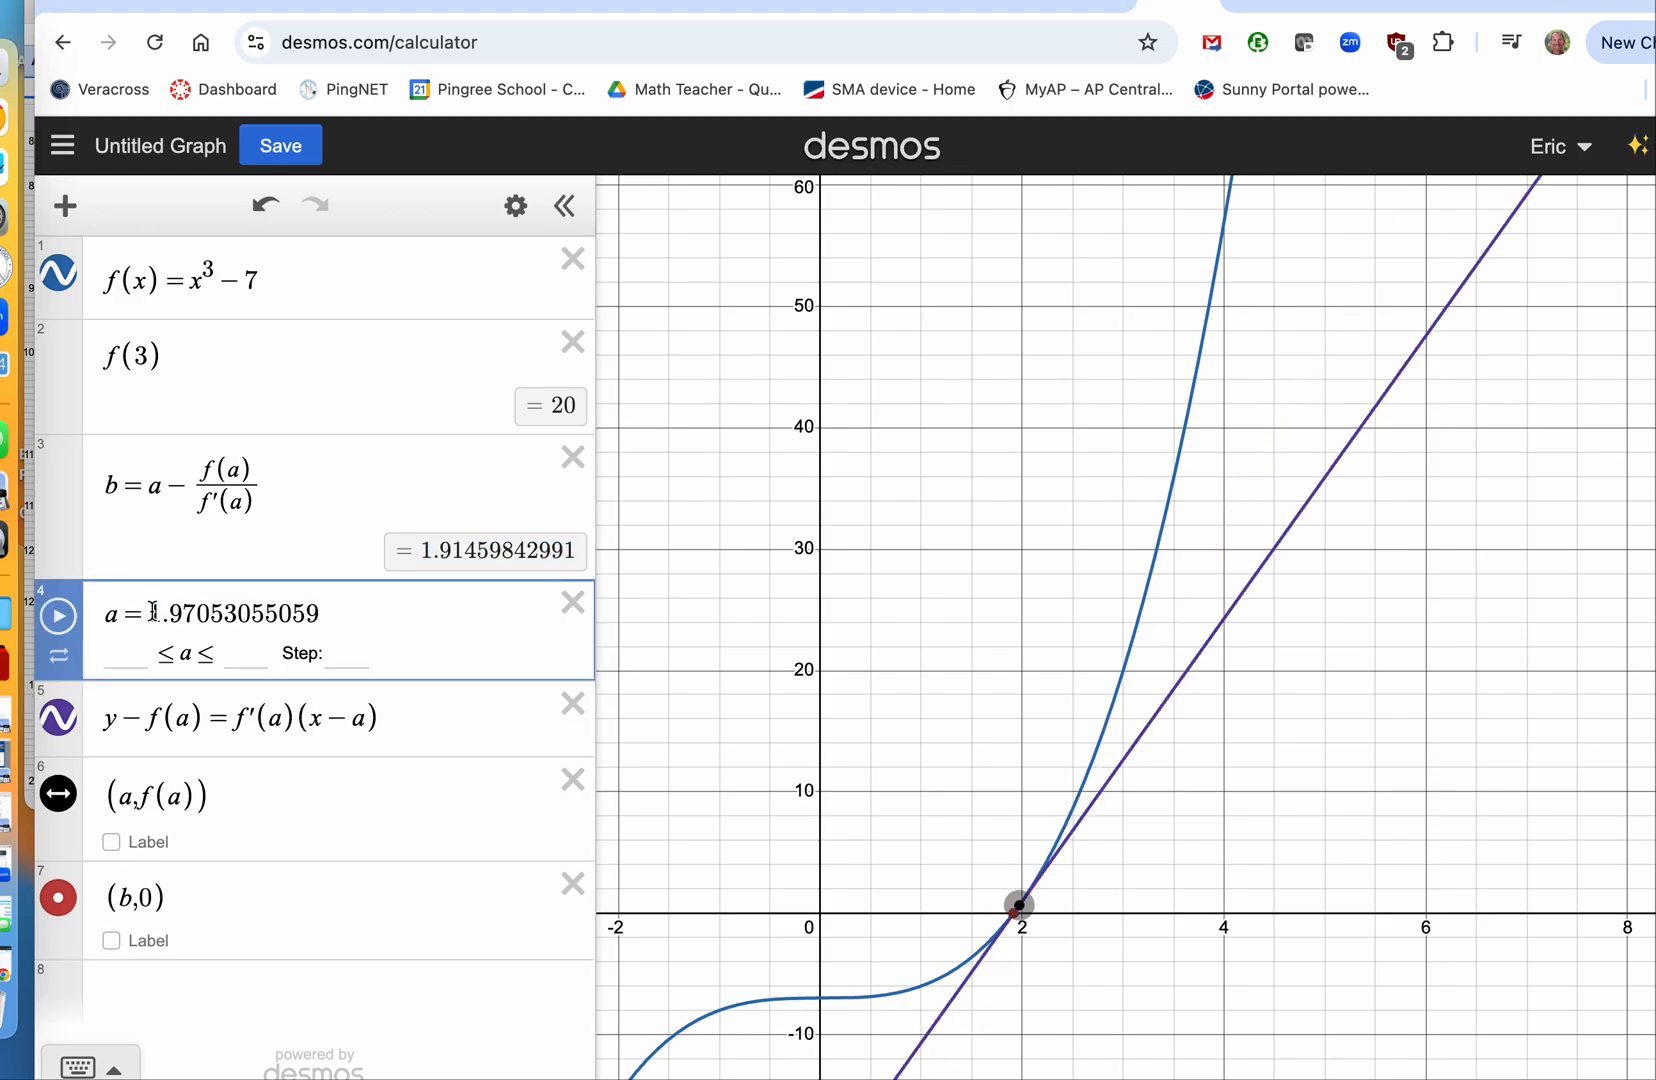
# - Run another Newton iteration by copying b's result into a, setting a to 1.91459842991
pyautogui.doubleClick(582, 565)
pyautogui.press('super+c')
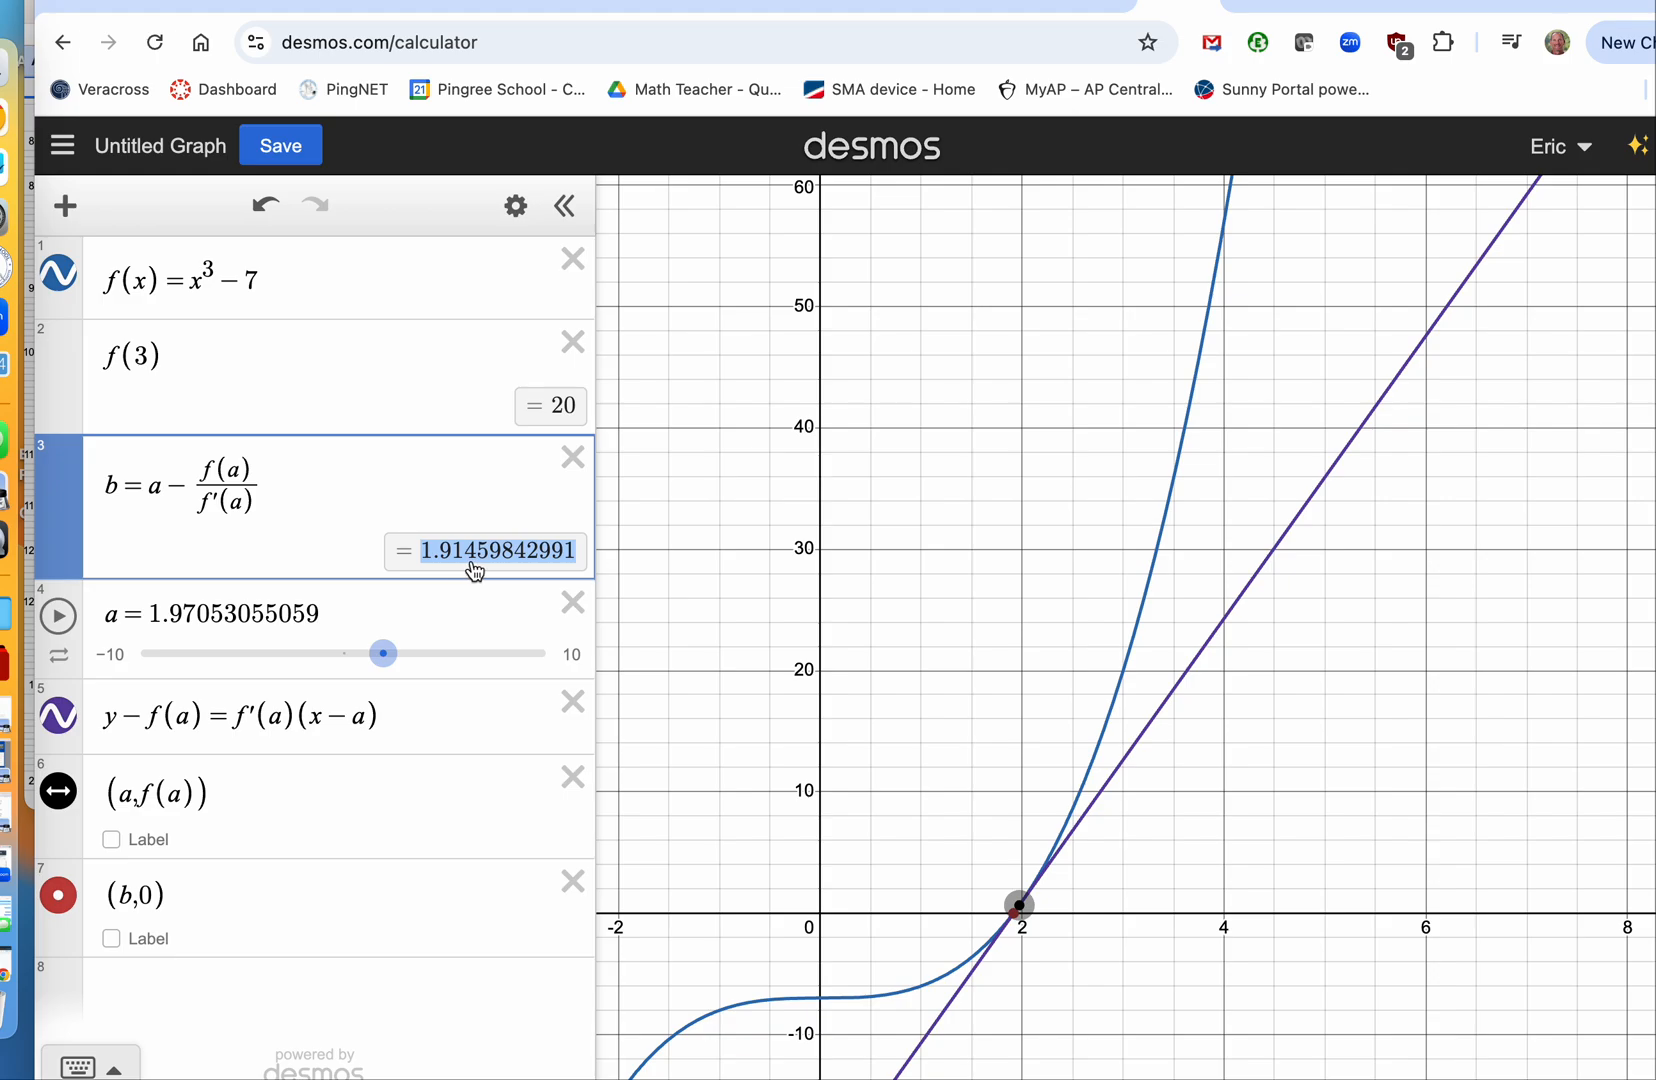
pyautogui.moveTo(318, 613); pyautogui.dragTo(147, 613)
pyautogui.press('super+v')
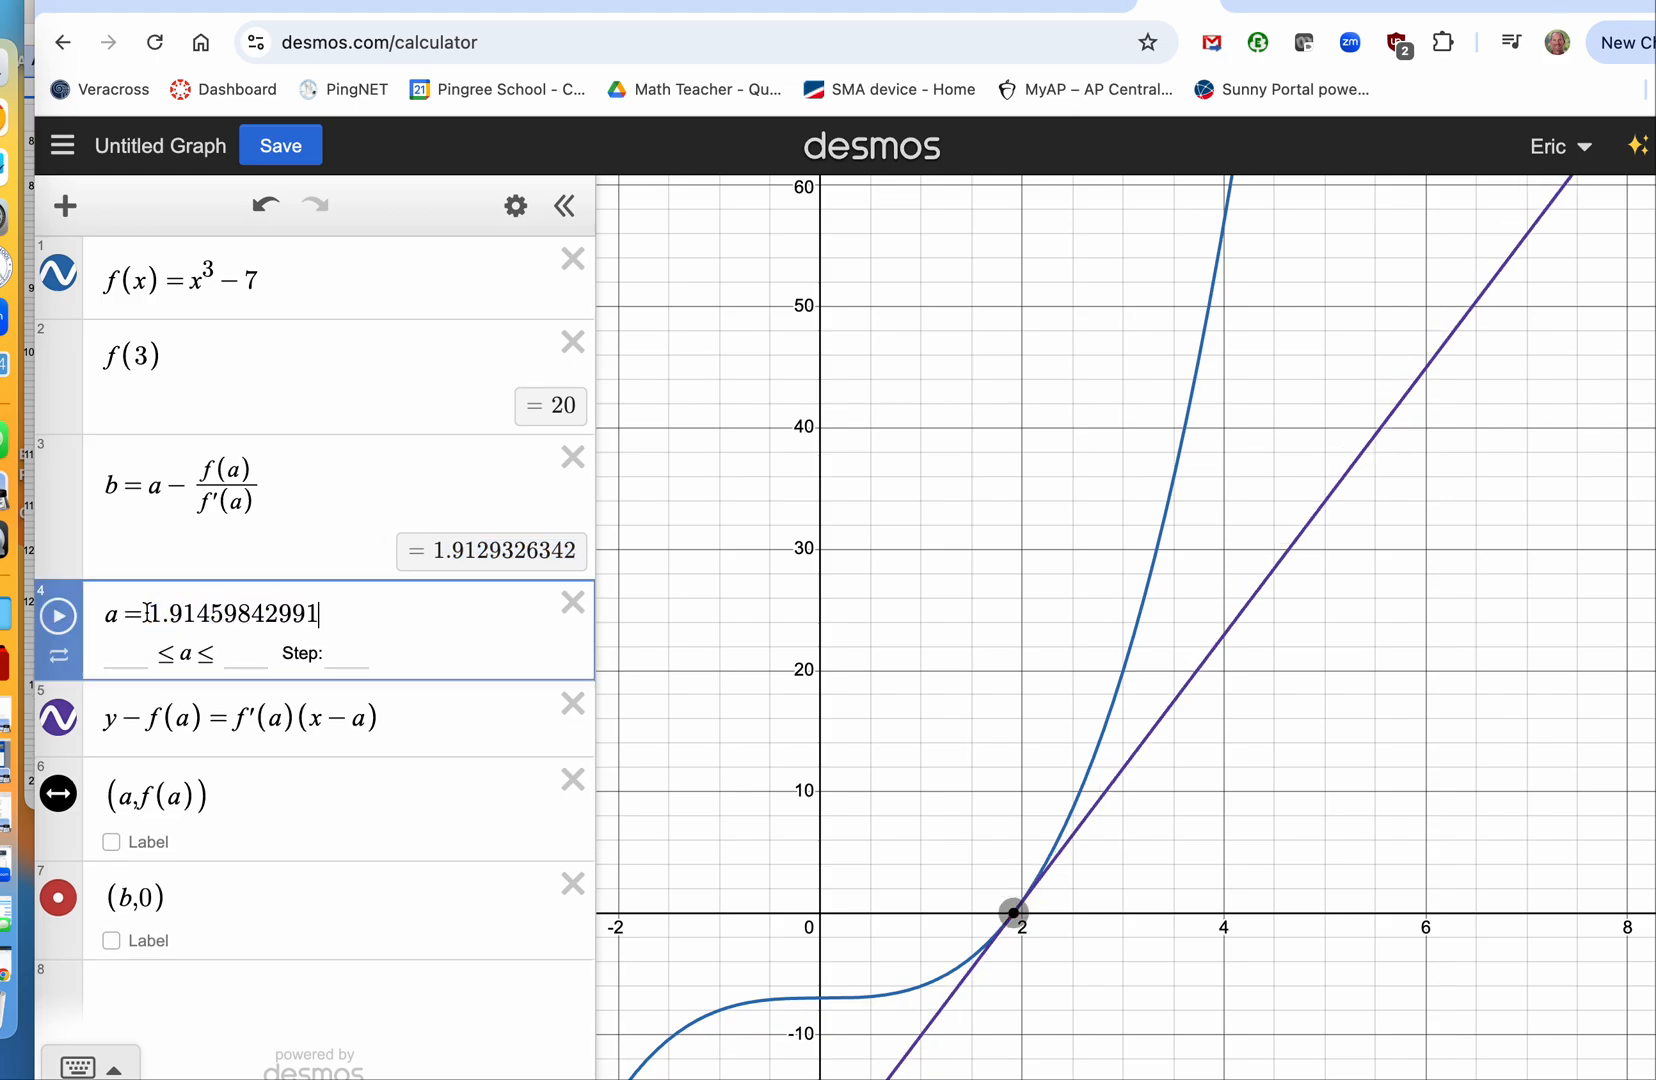
# - Copy the updated result of b over the value of a, setting a to 1.9129326342
pyautogui.doubleClick(565, 554)
pyautogui.press('super+c')
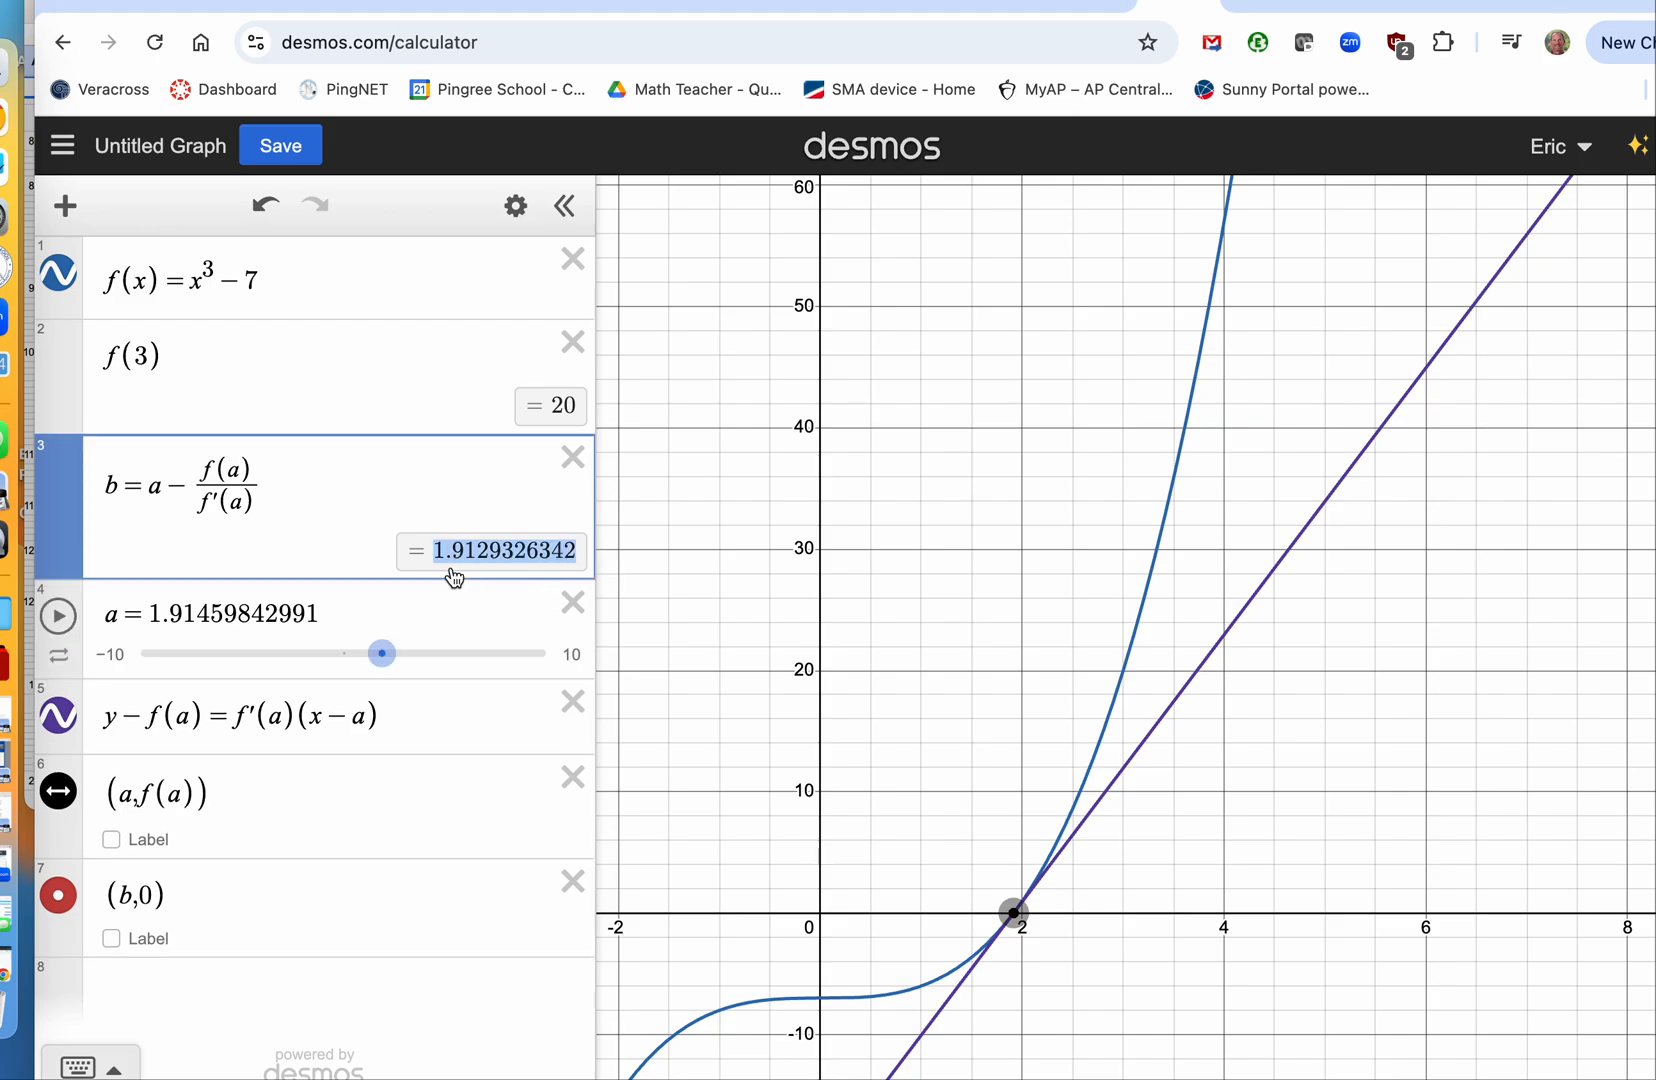
pyautogui.moveTo(316, 610); pyautogui.dragTo(144, 607)
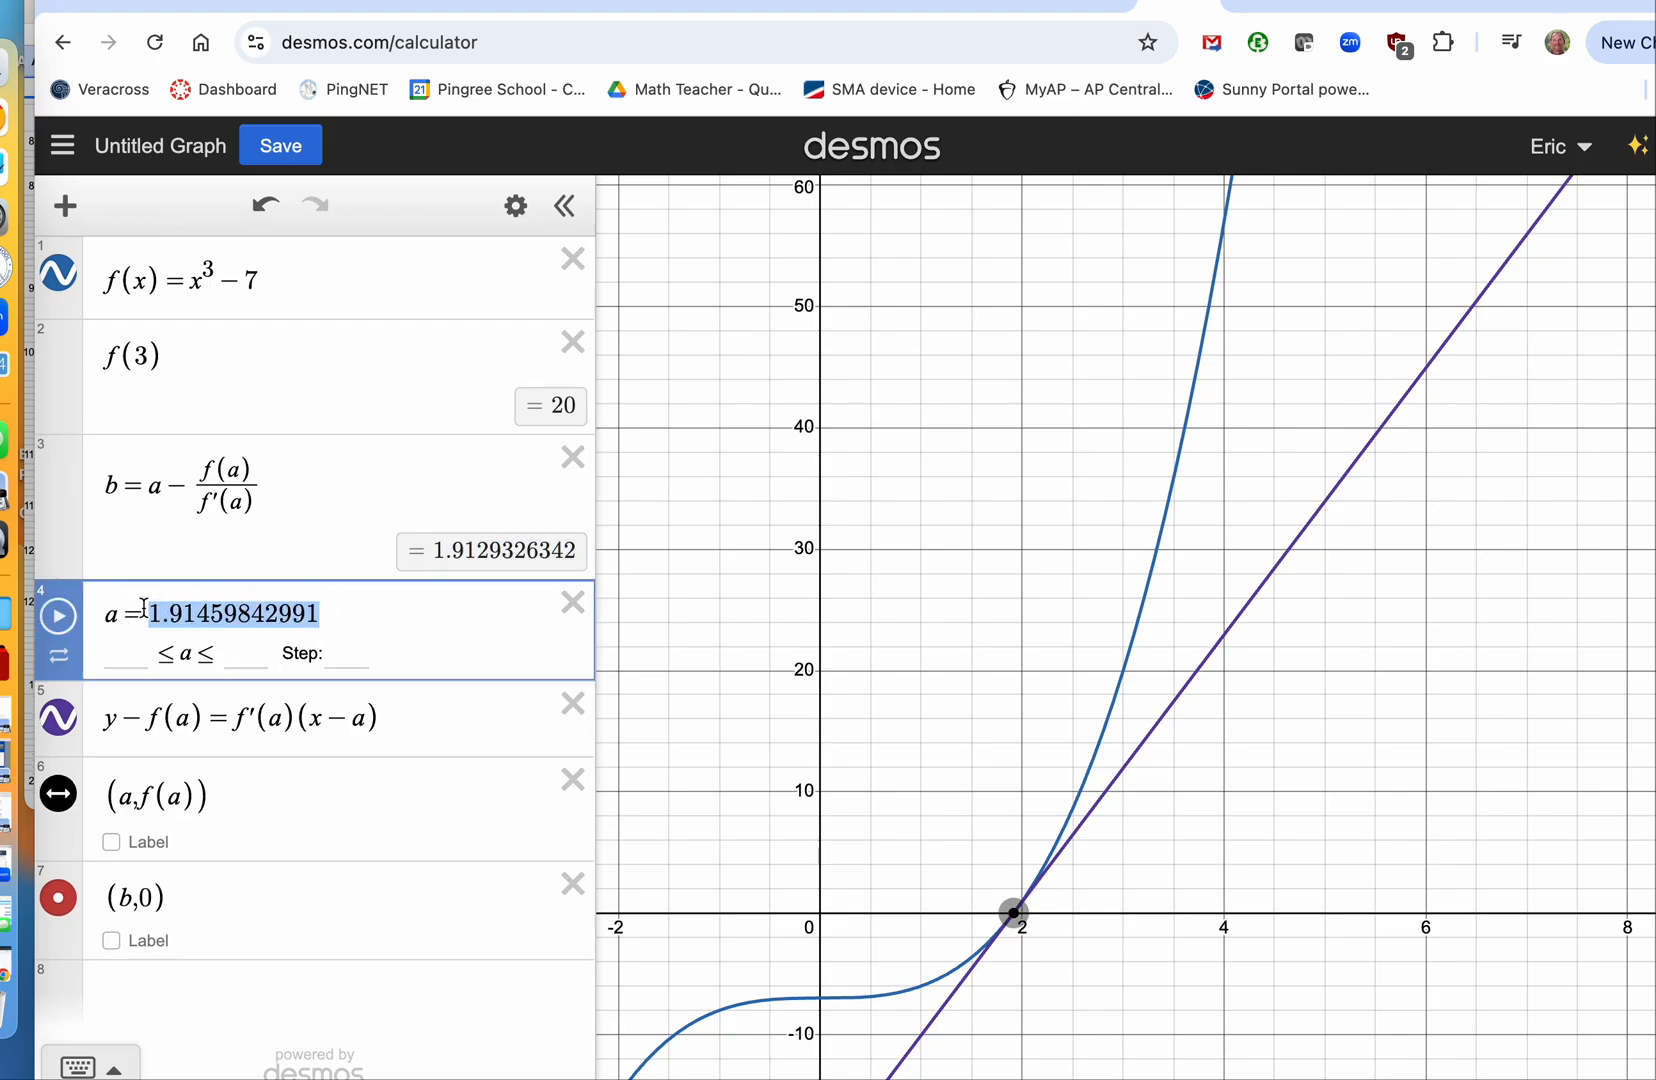
pyautogui.press('super+v')
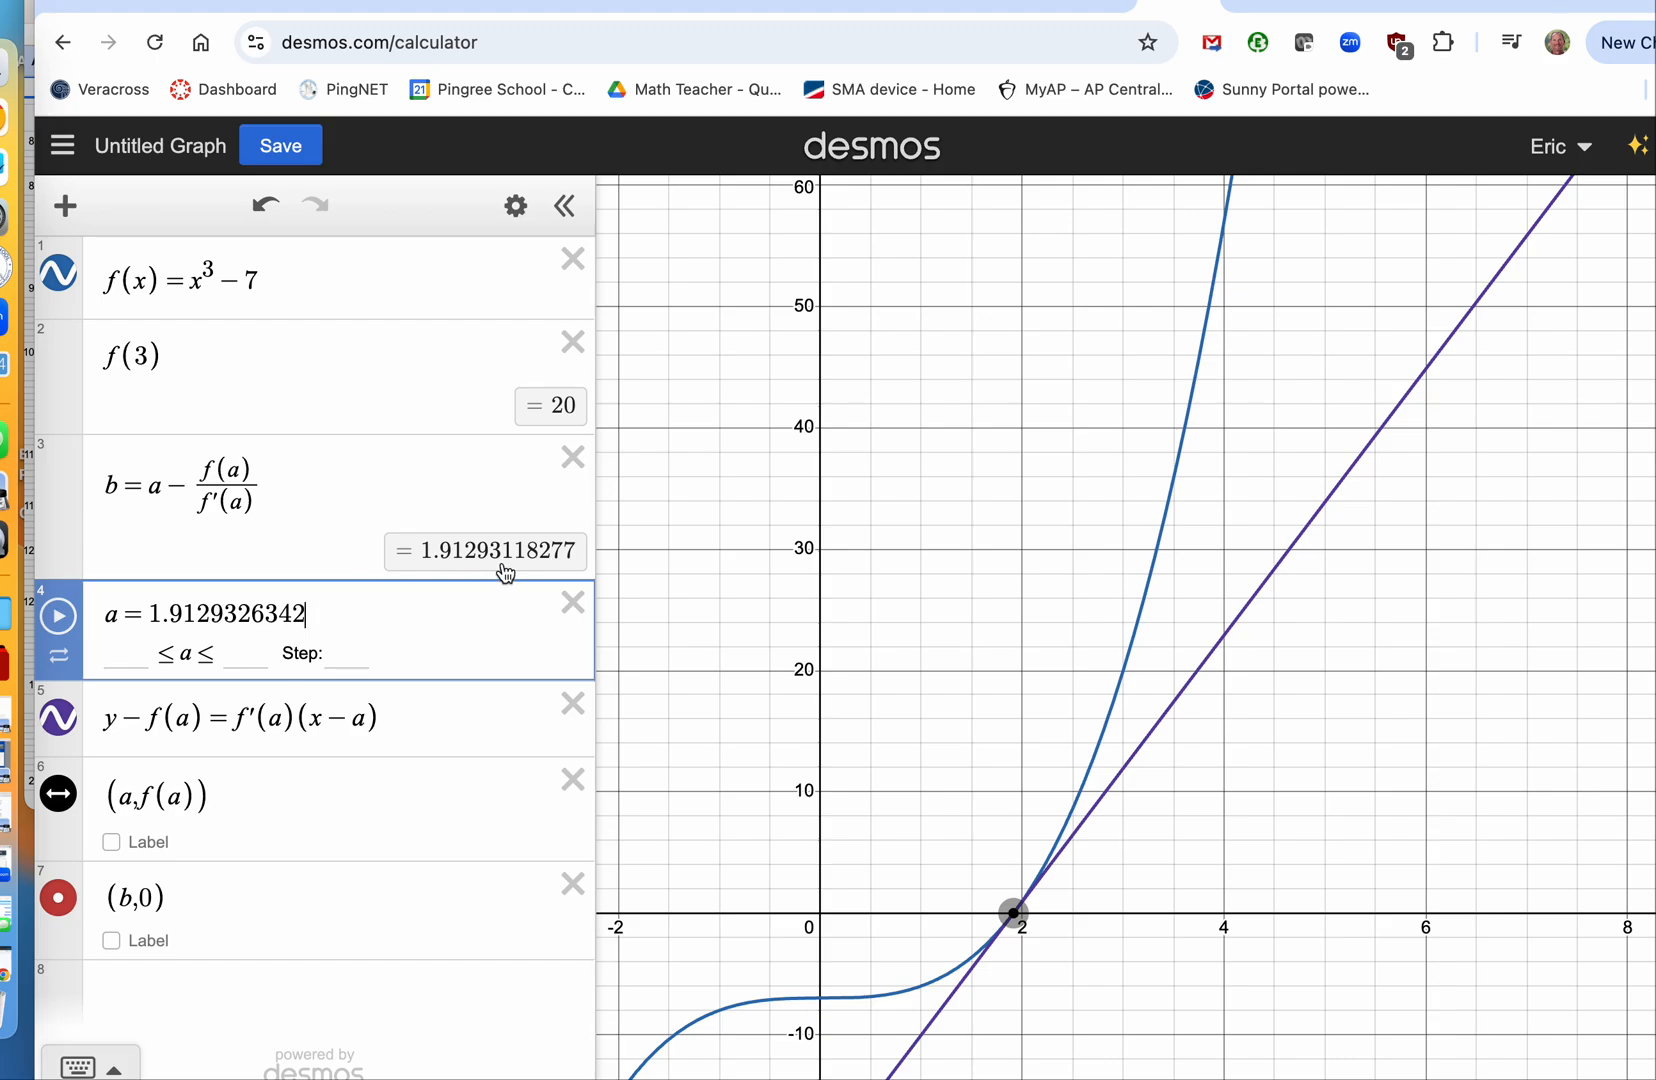
# - Replace the whole value of a with b's latest result, 1.91293118277
pyautogui.click(557, 565)
pyautogui.press('super+c')
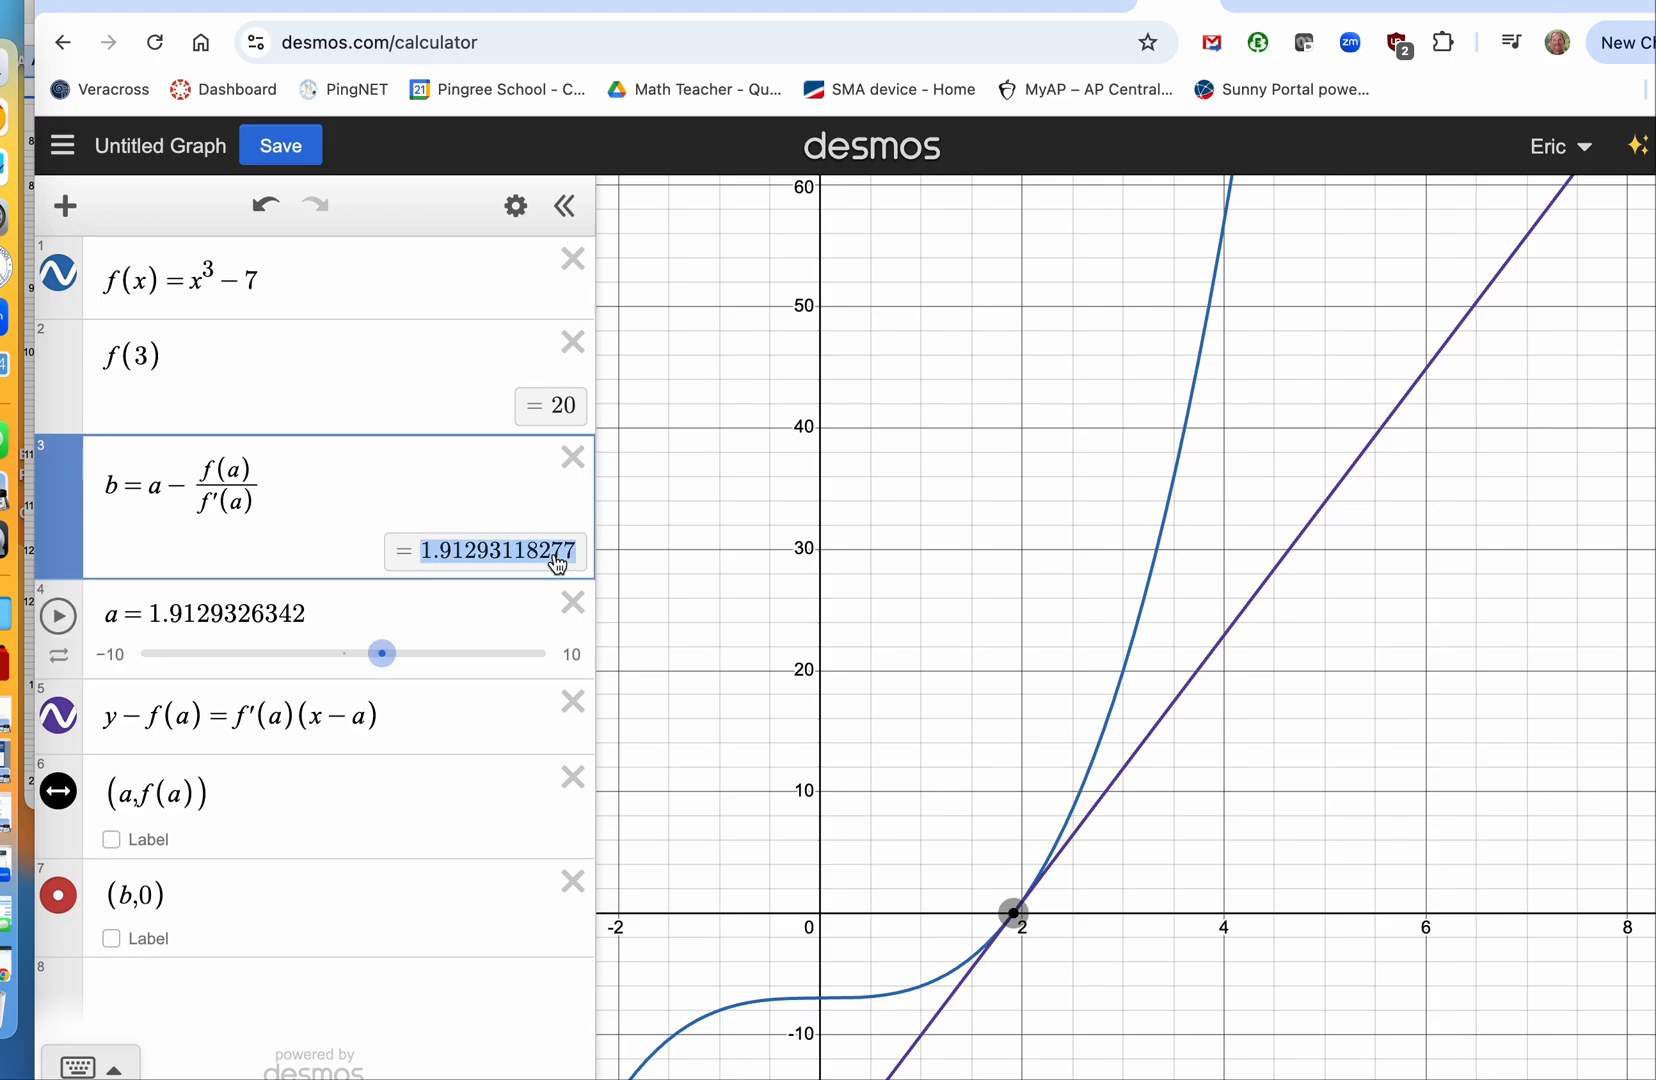
pyautogui.click(210, 615)
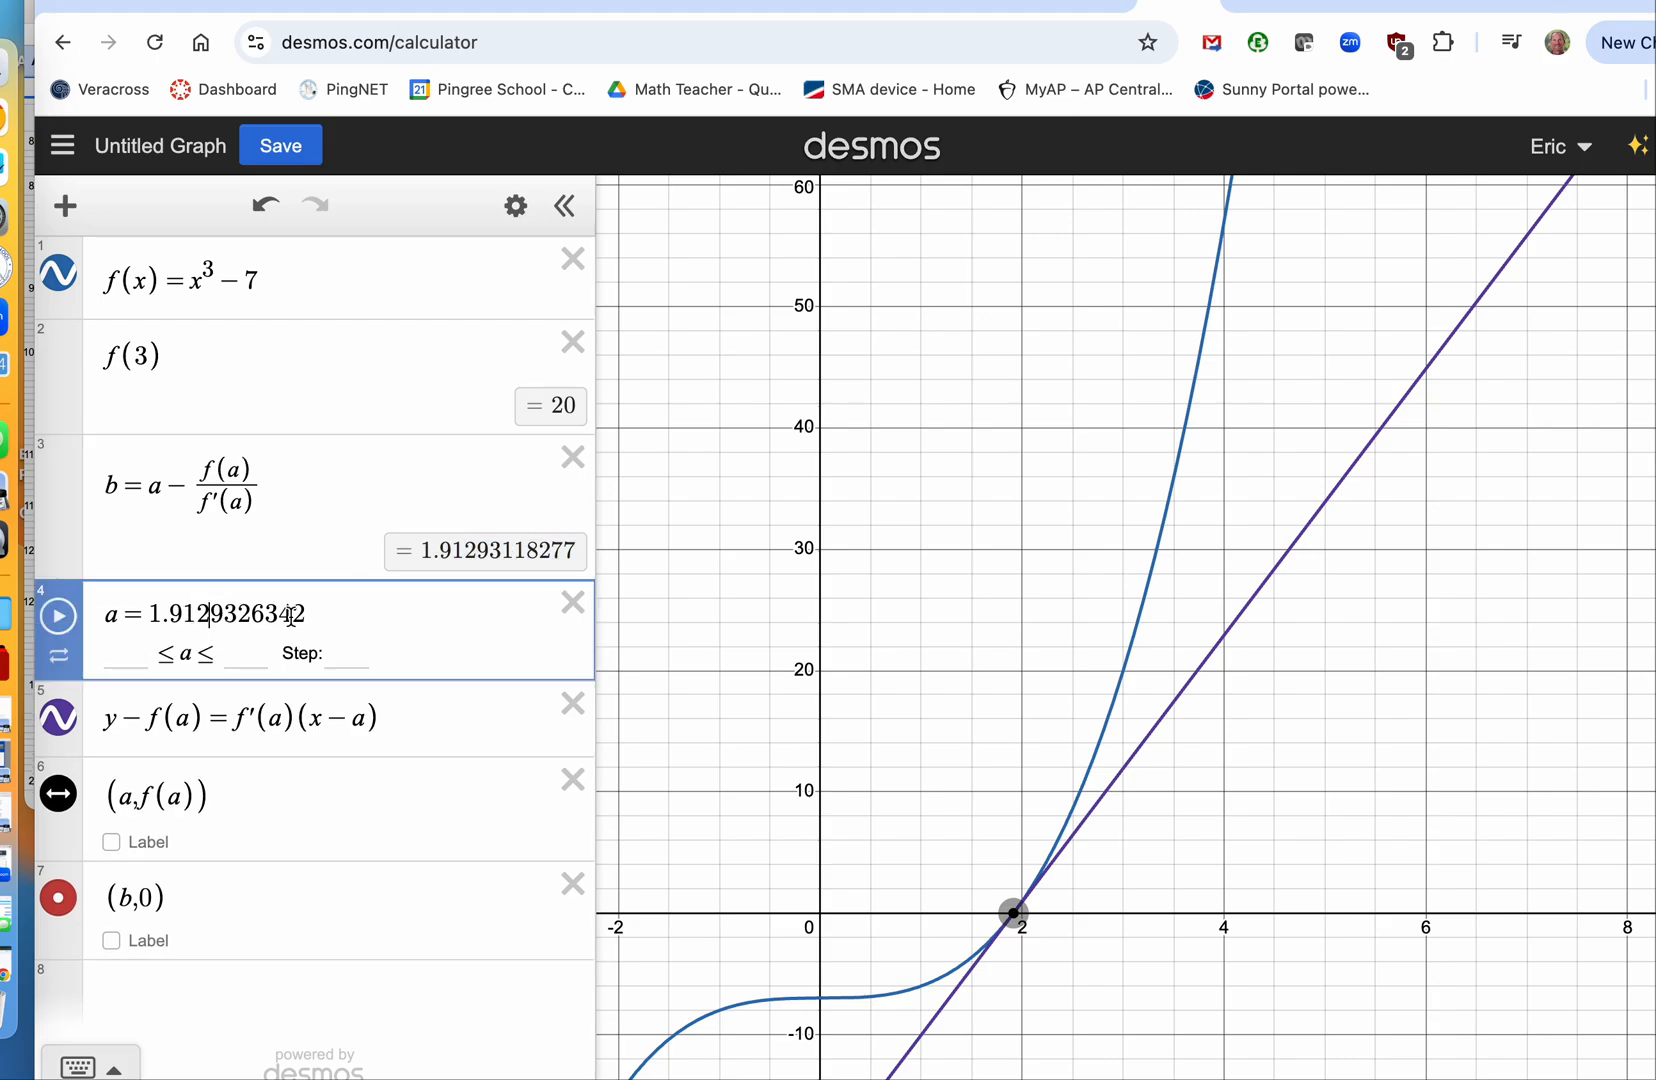
pyautogui.moveTo(317, 617); pyautogui.dragTo(154, 611)
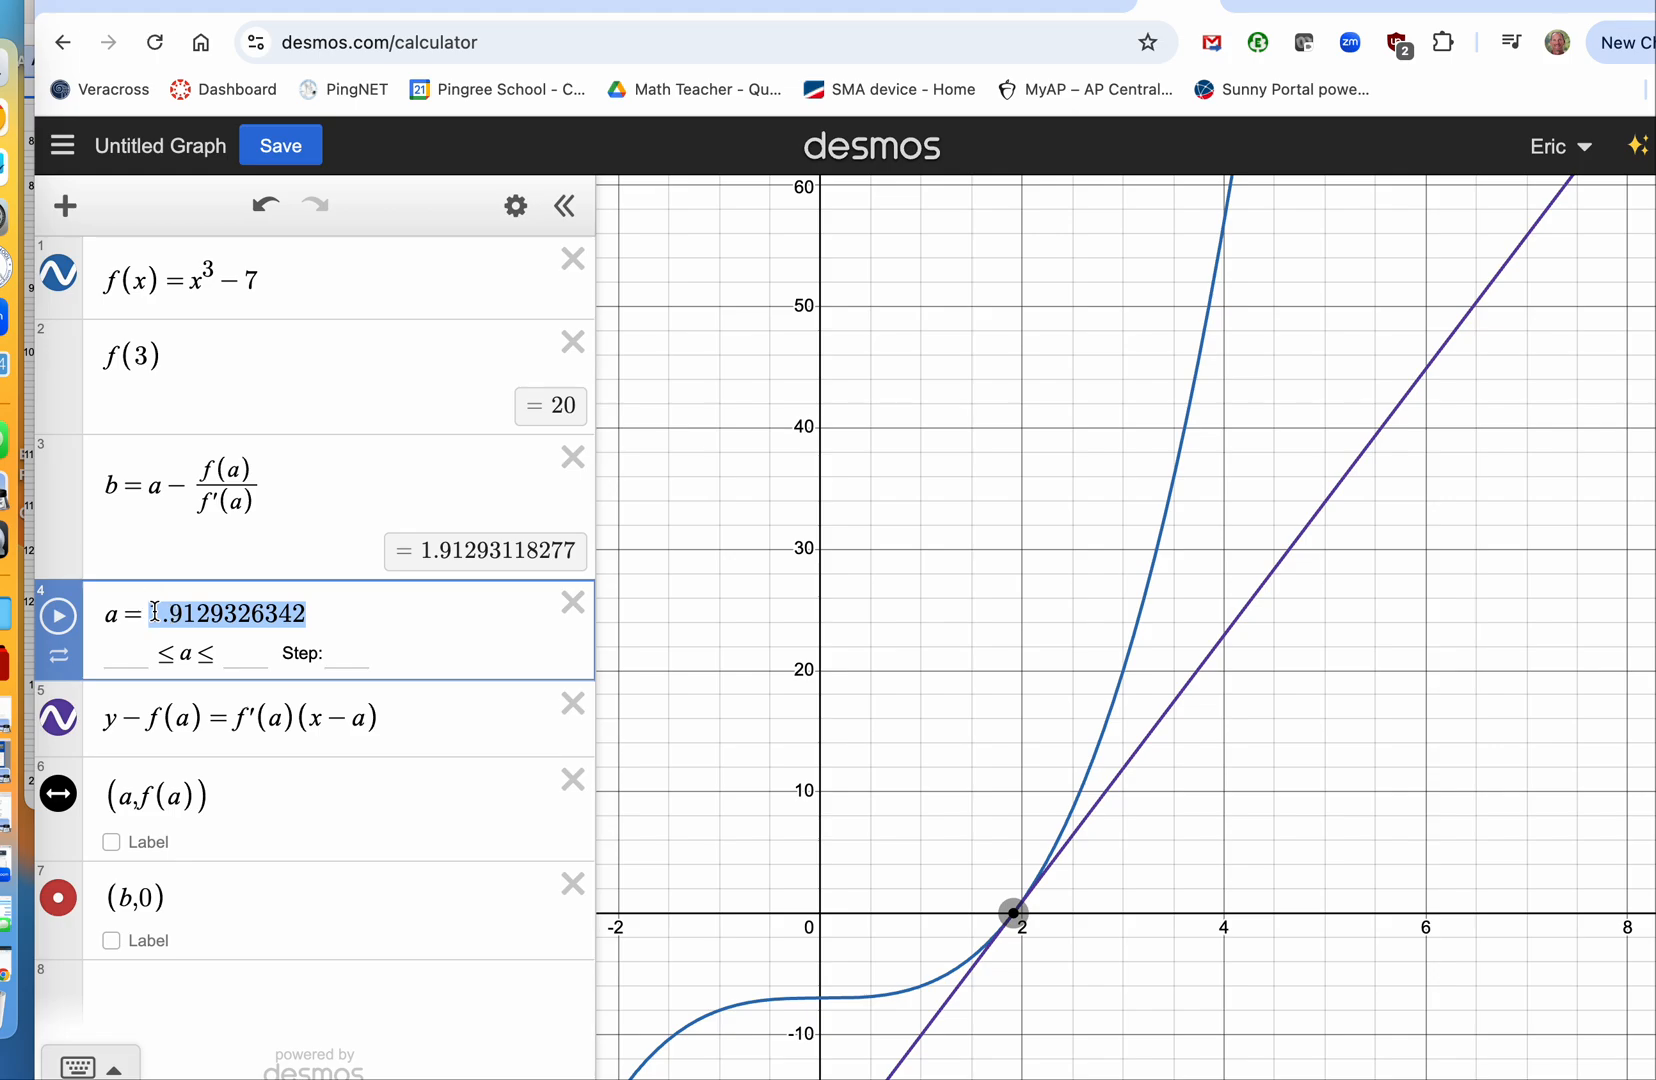
pyautogui.press('super+v')
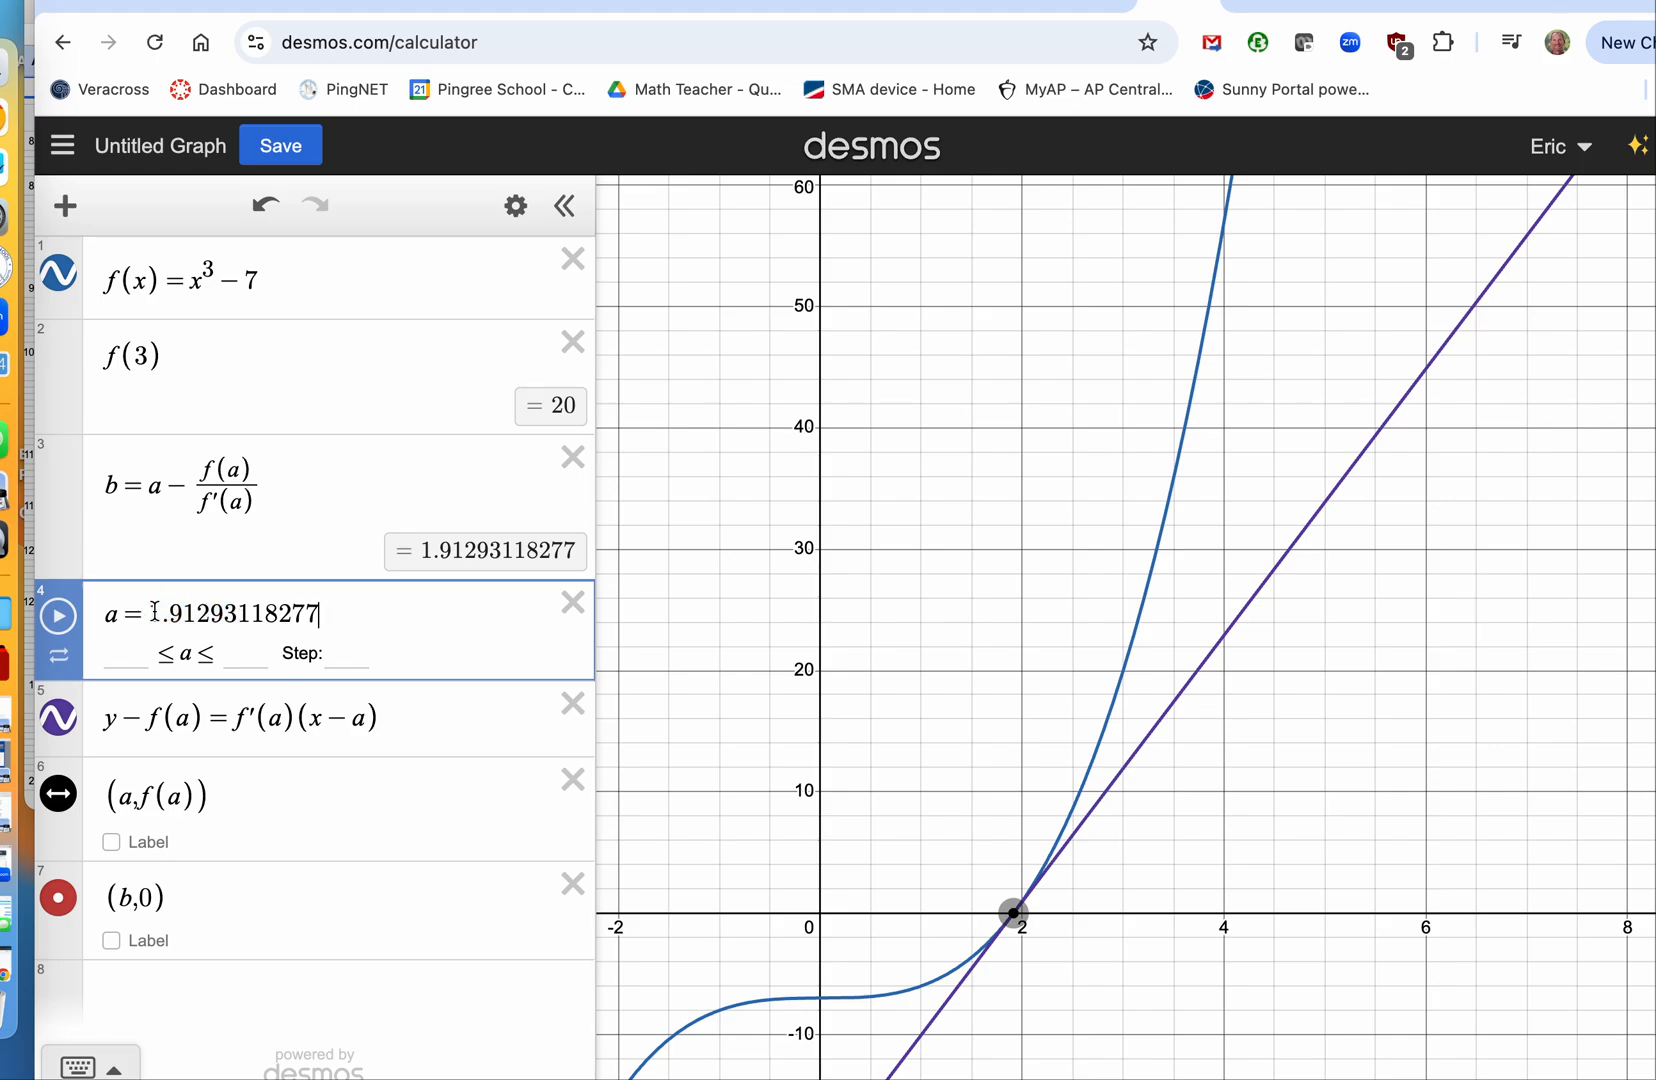
# - Repeat the iteration once more by copying b's result, 1.91293118277, over the value of a
pyautogui.click(502, 556)
pyautogui.press('super+c')
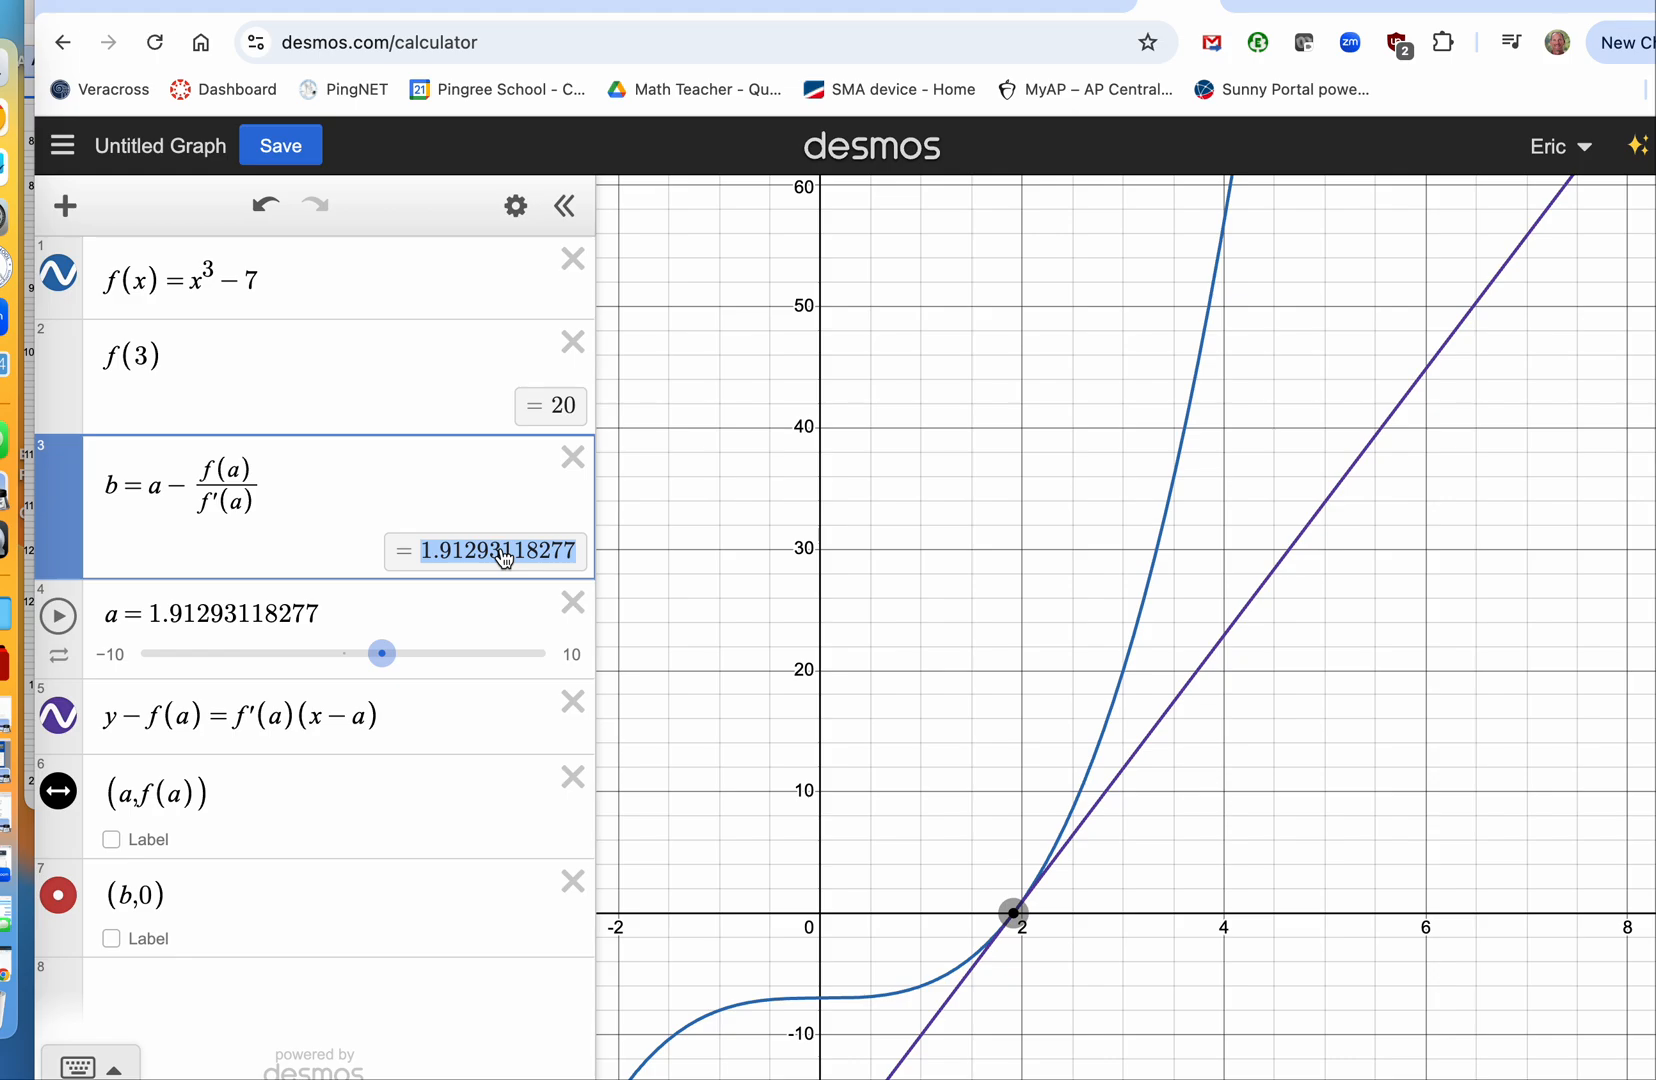
pyautogui.moveTo(325, 618); pyautogui.dragTo(139, 615)
pyautogui.press('super+v')
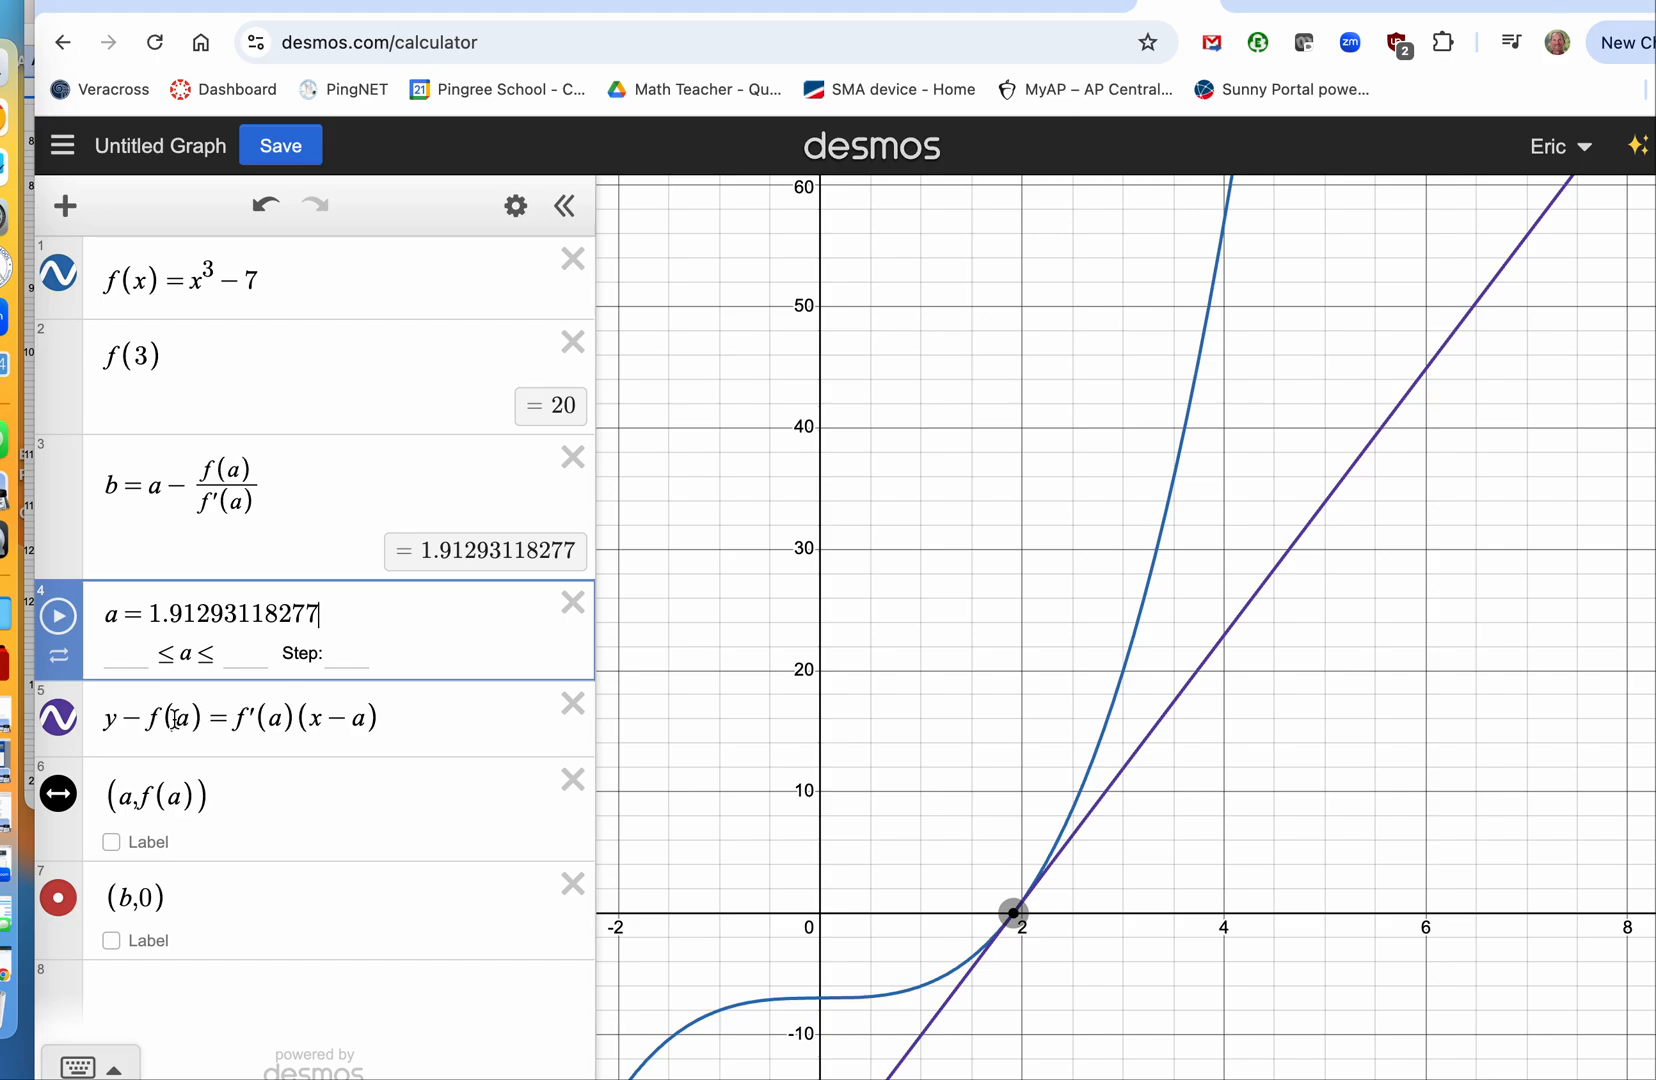
# - Toggle the visibility of the tangent line y − f(a) = f′(a)(x − a) off and back on
pyautogui.click(64, 720)
pyautogui.click(64, 720)
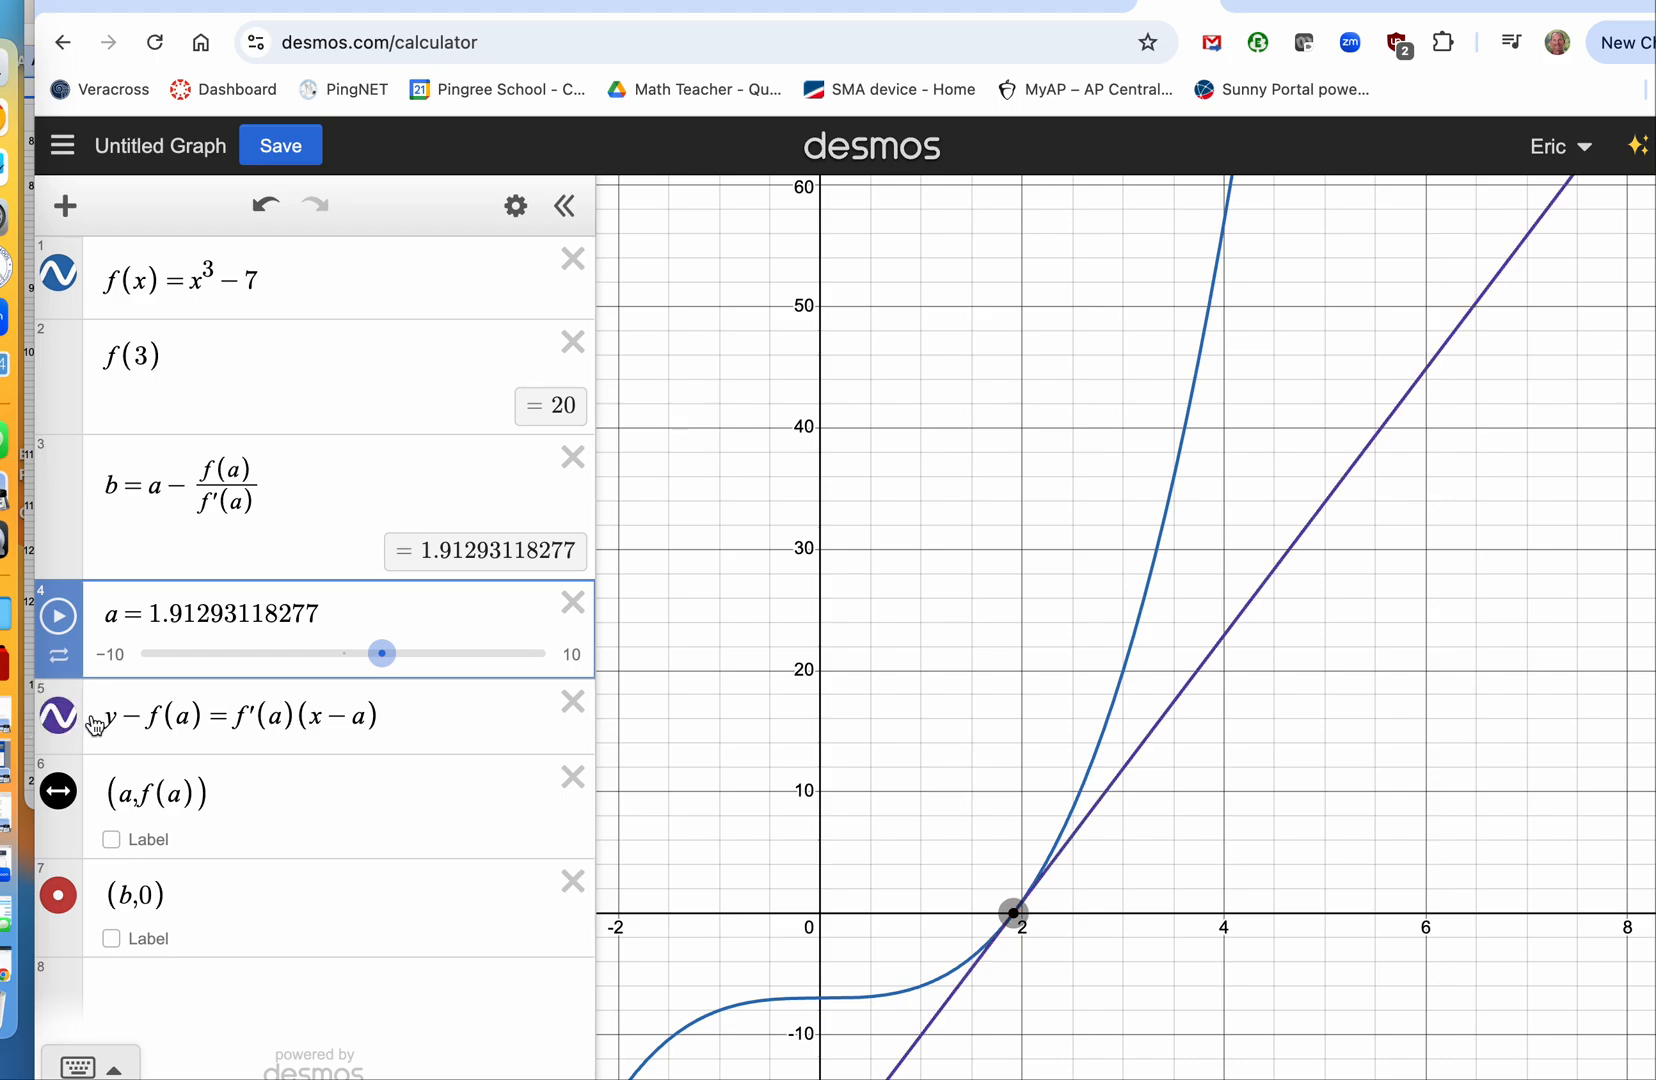